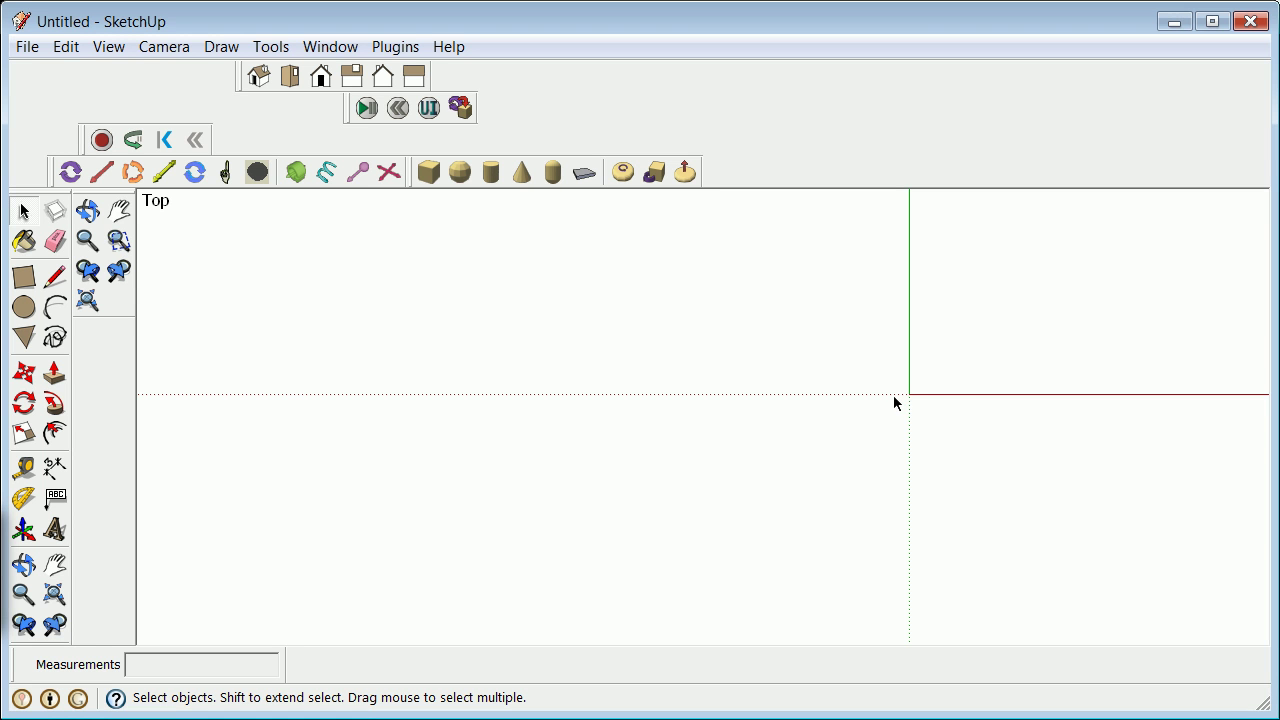
Draw a separate diagonal line rising away from the origin in the area between the positive red and green axes
scroll(900, 395, down, 3)
scroll(941, 377, up, 3)
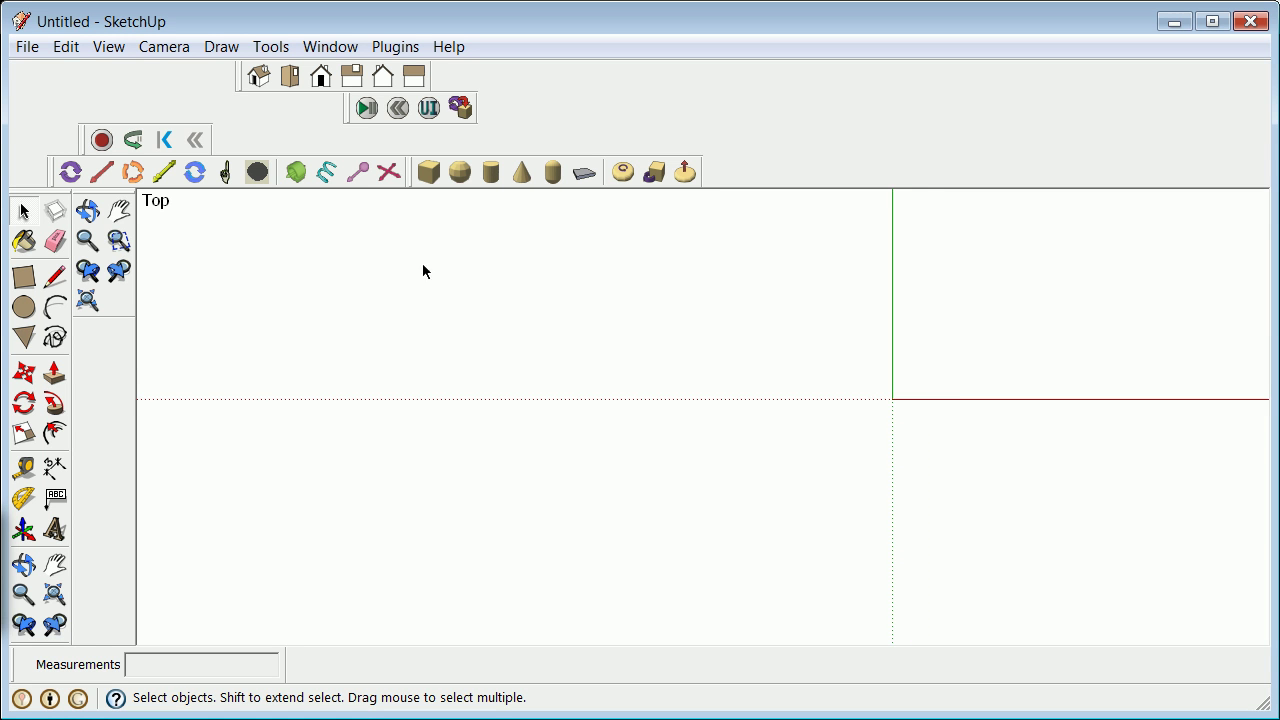
click(119, 210)
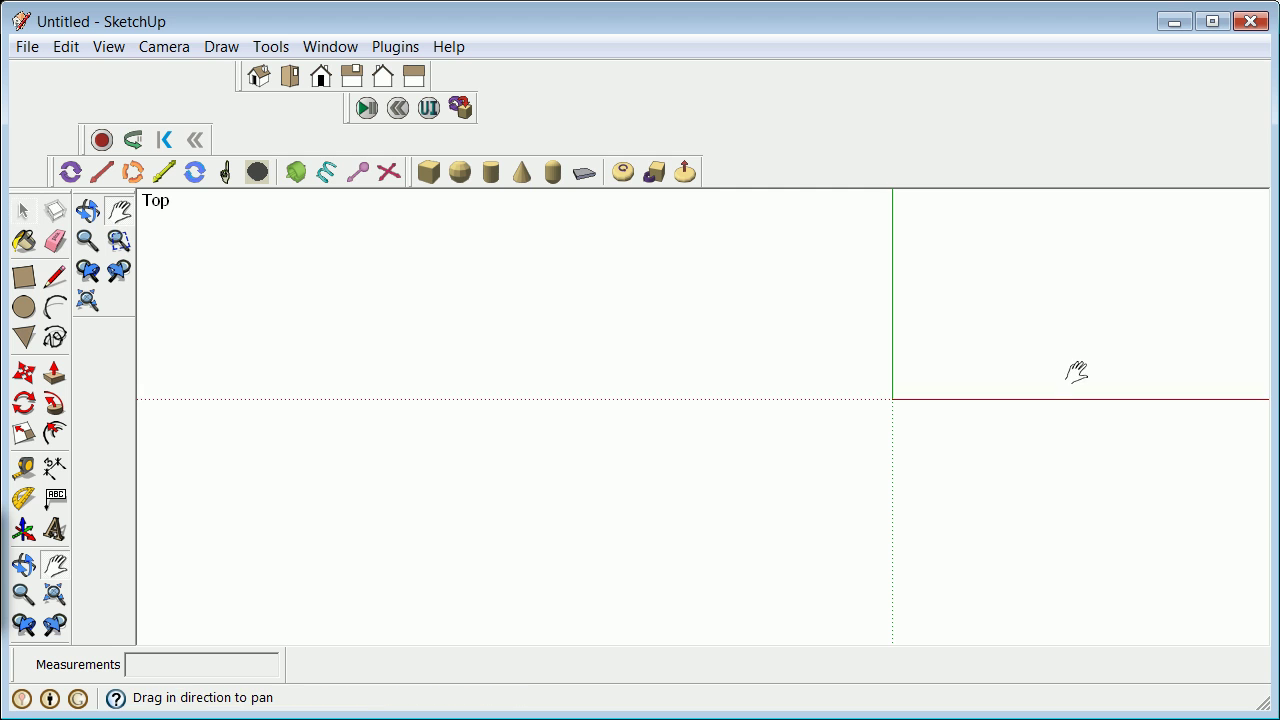
drag(1077, 371, 609, 531)
scroll(640, 530, down, 2)
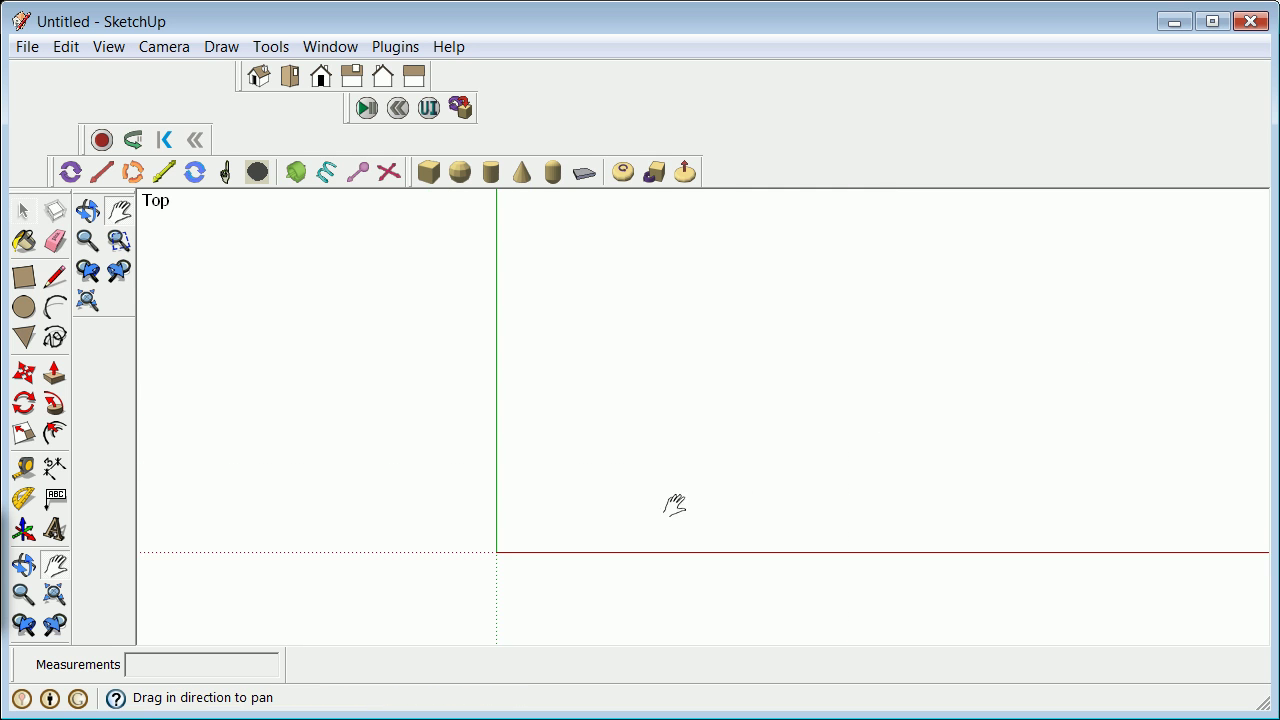
scroll(809, 430, up, 2)
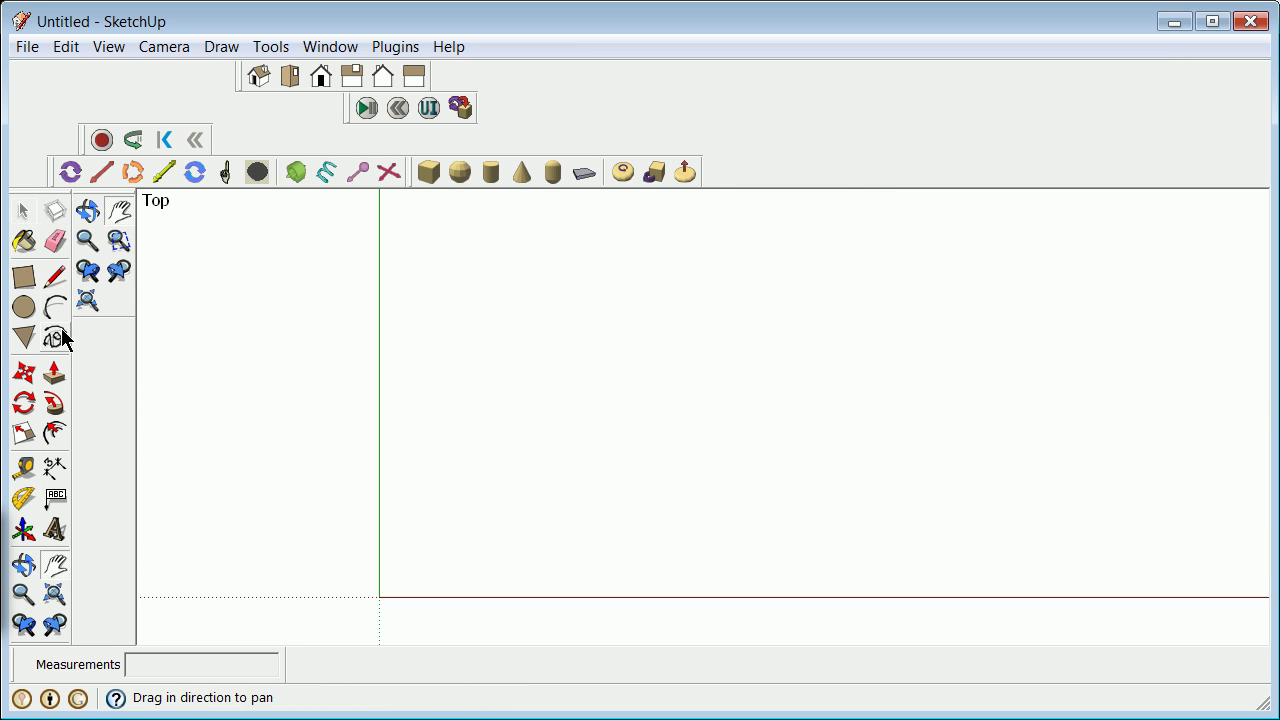
click(55, 275)
click(487, 517)
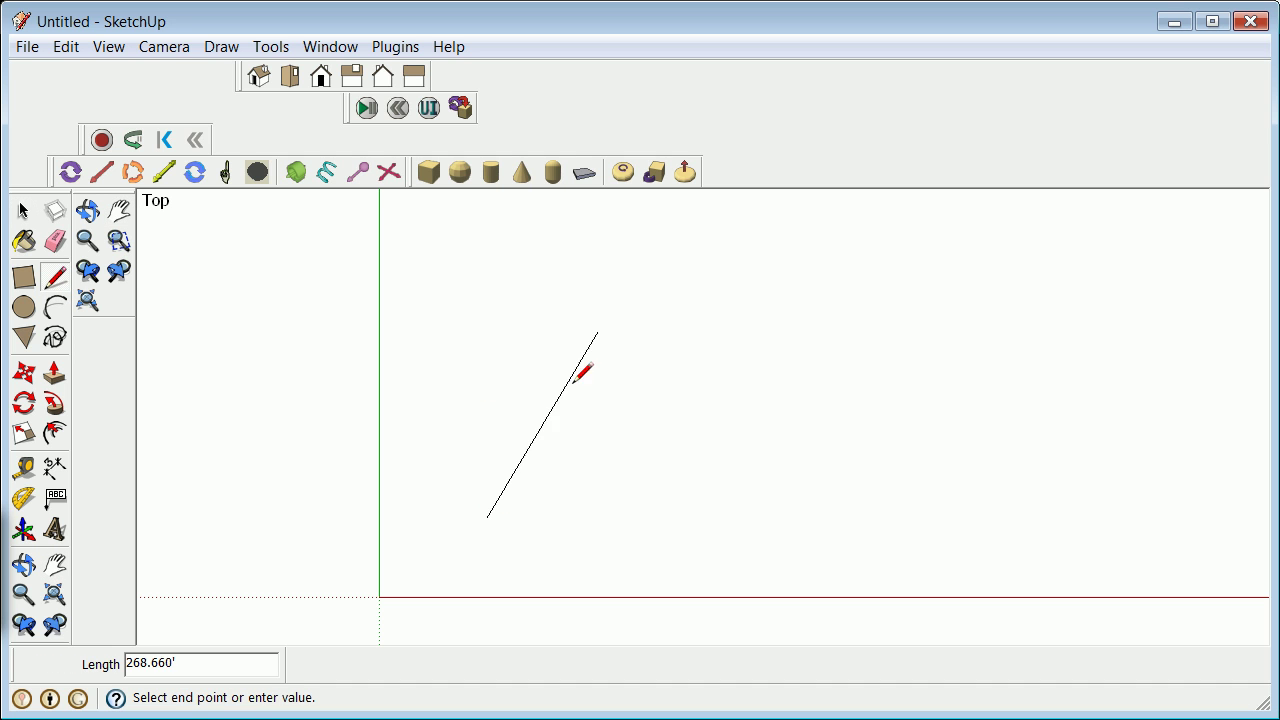
click(643, 312)
key(space)
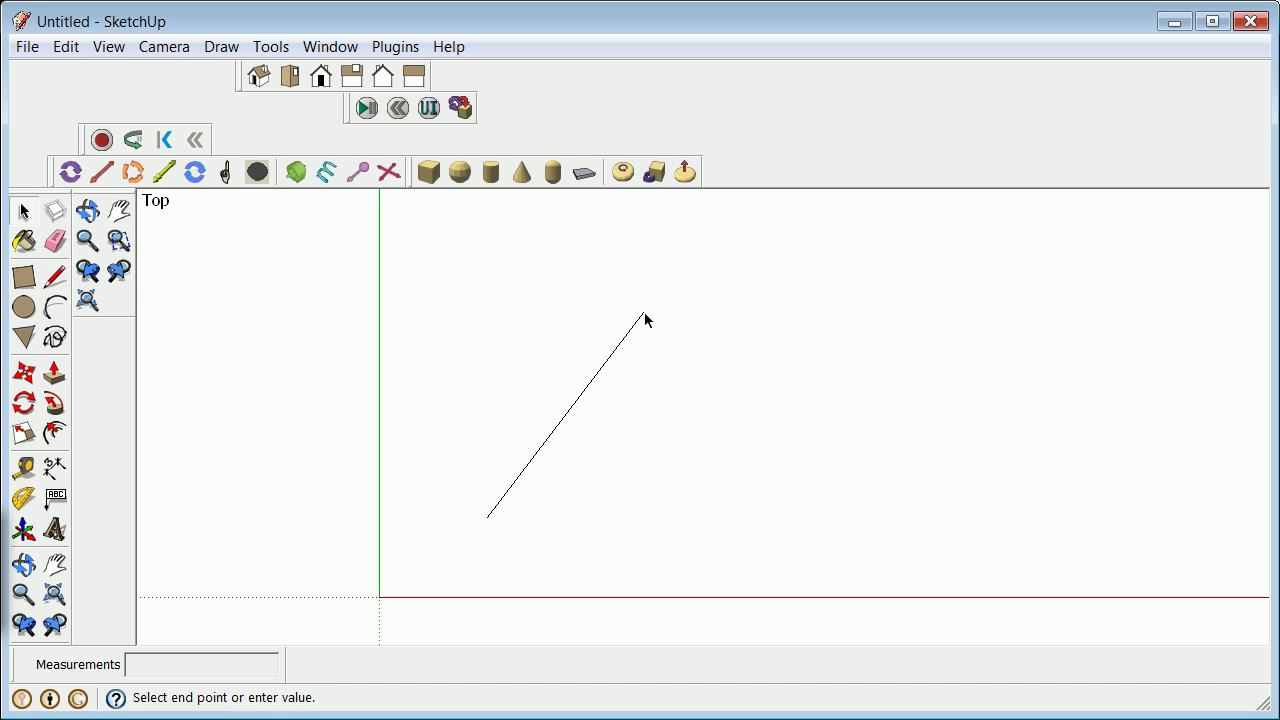
Draw a second, nearly horizontal line beside the diagonal line, without connecting the two
click(55, 277)
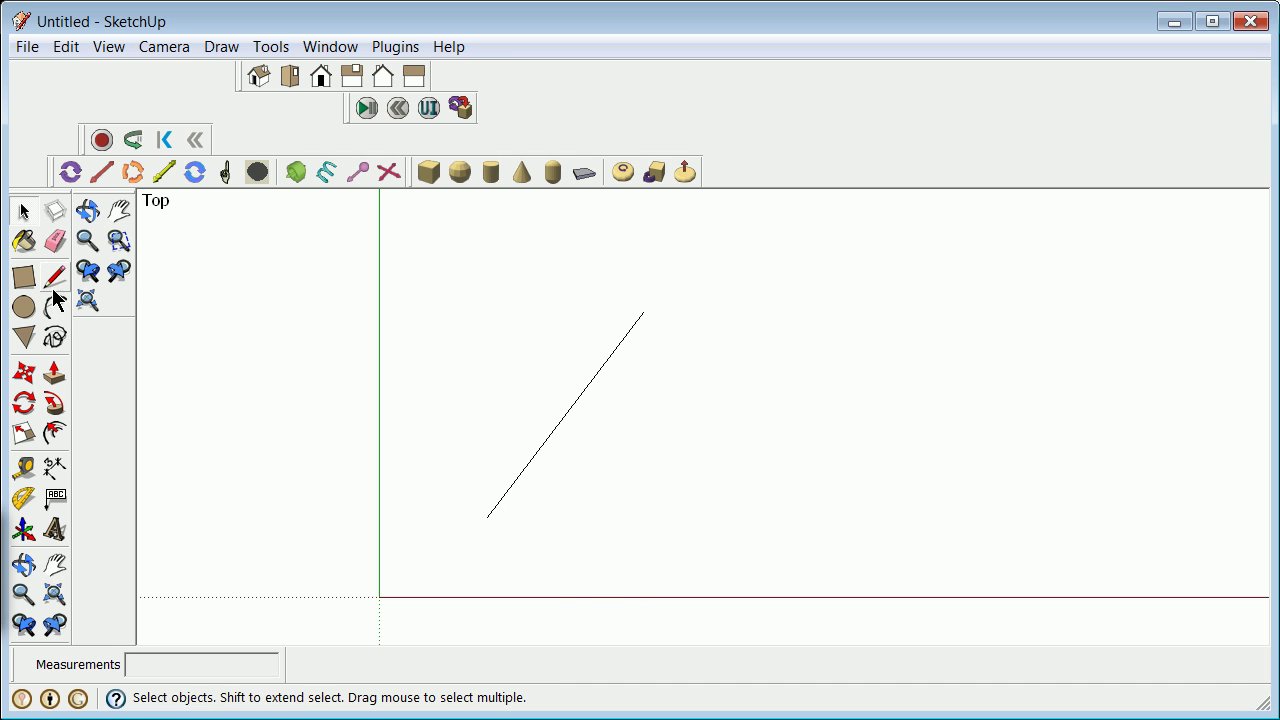
click(820, 378)
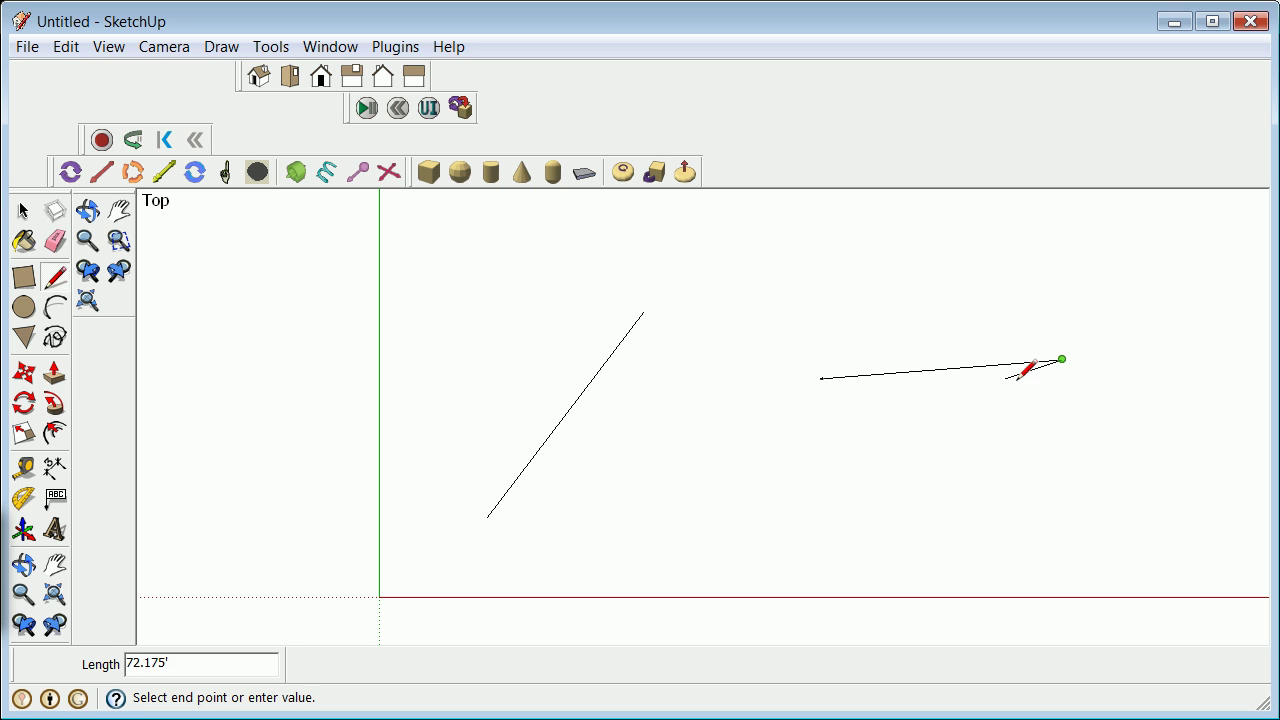
click(1062, 359)
key(space)
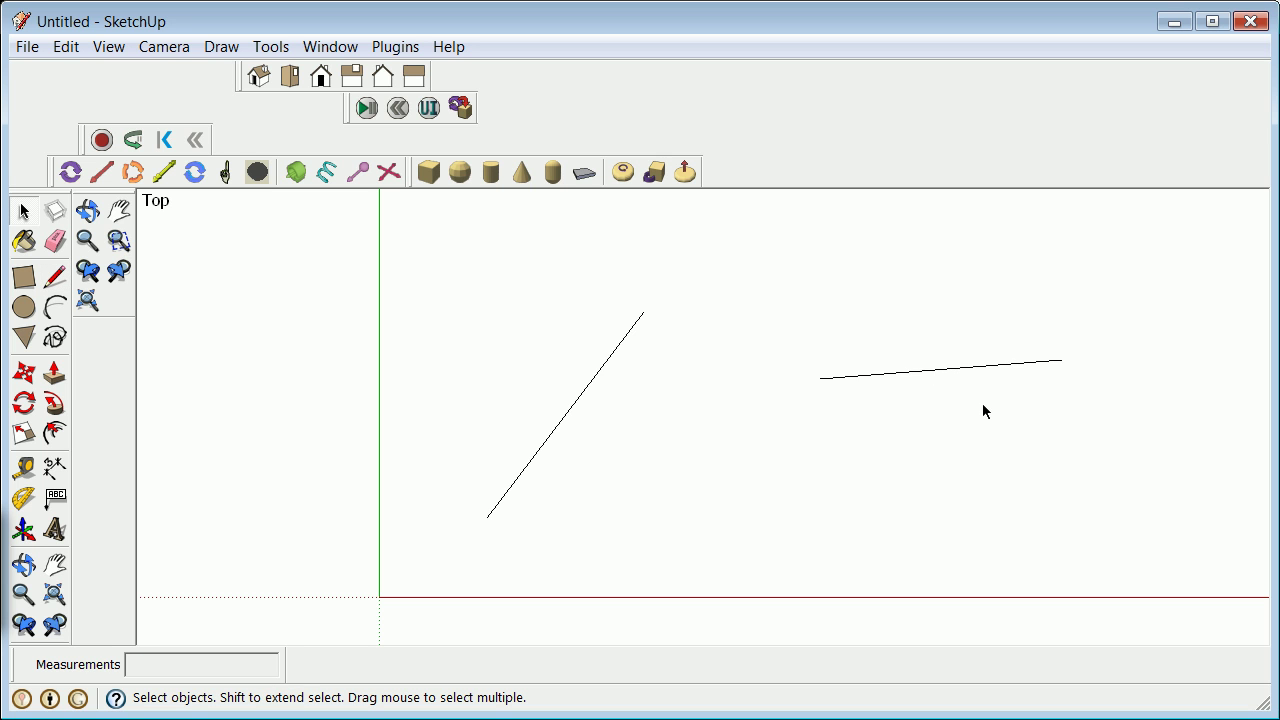
Draw a short third line sloping up toward the green axis, beyond the far end of the nearly horizontal line
click(57, 276)
click(1206, 276)
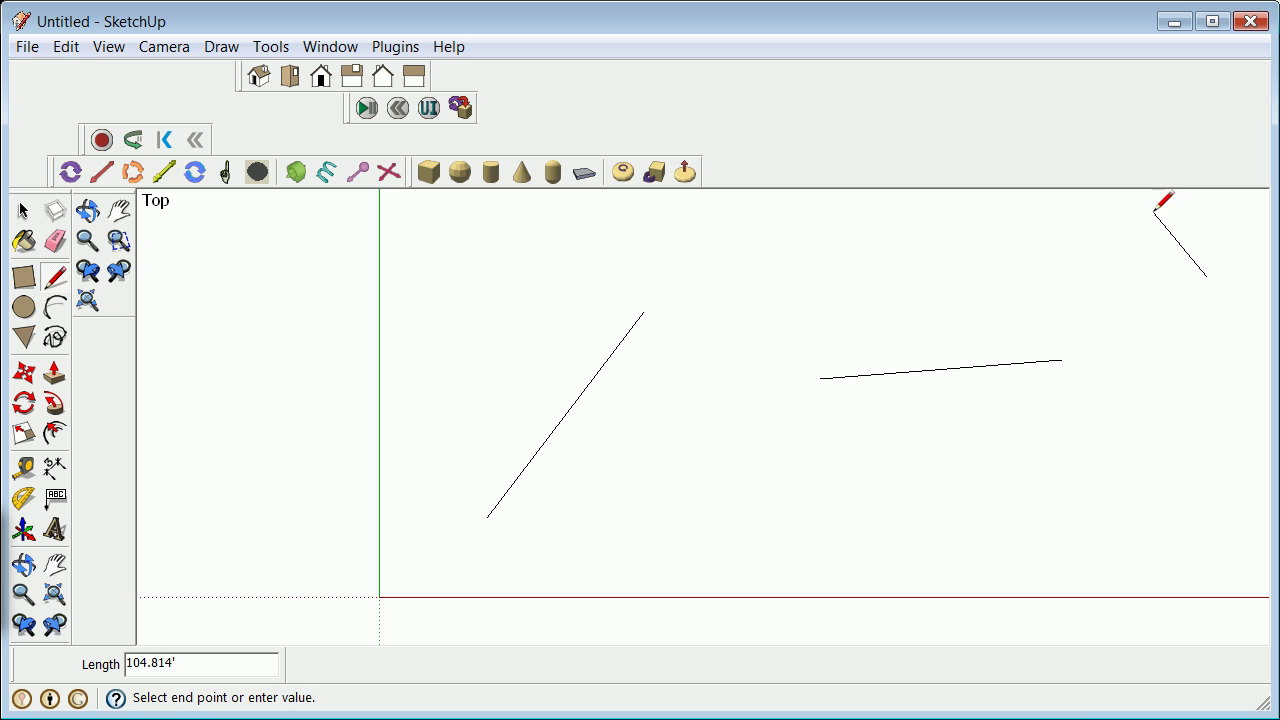
click(1160, 210)
key(space)
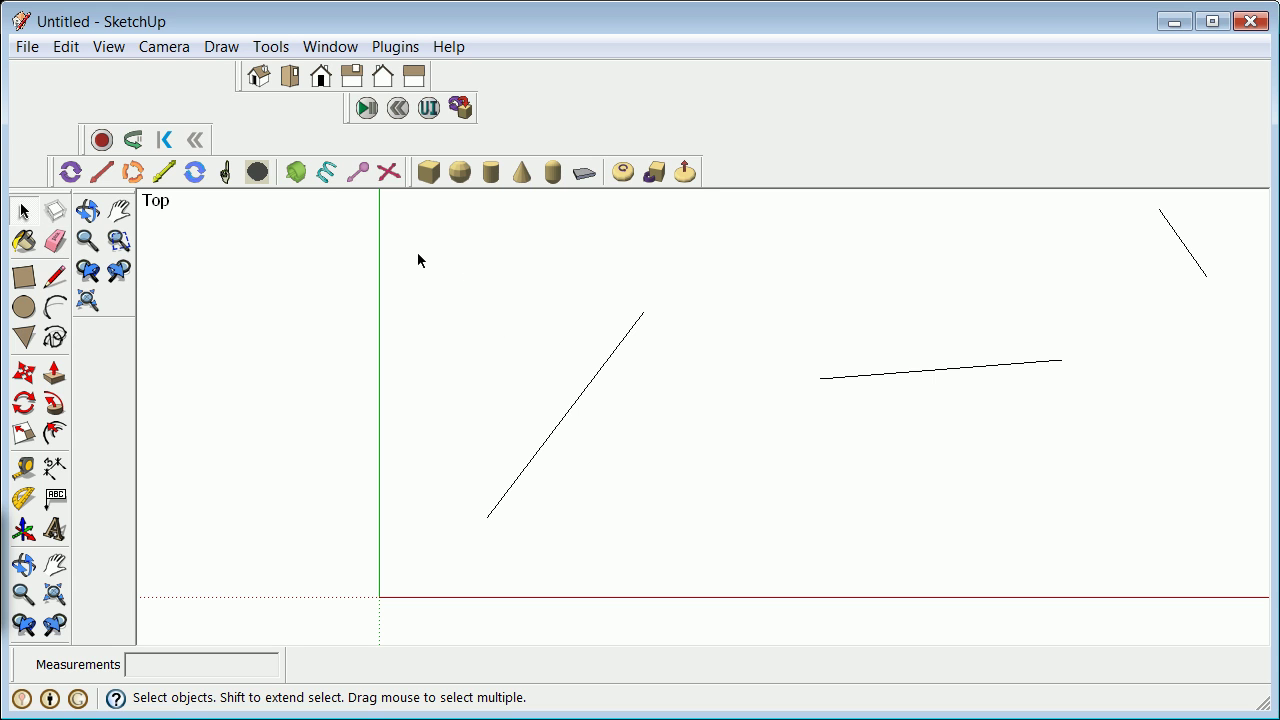
drag(416, 256, 684, 555)
right_click(500, 497)
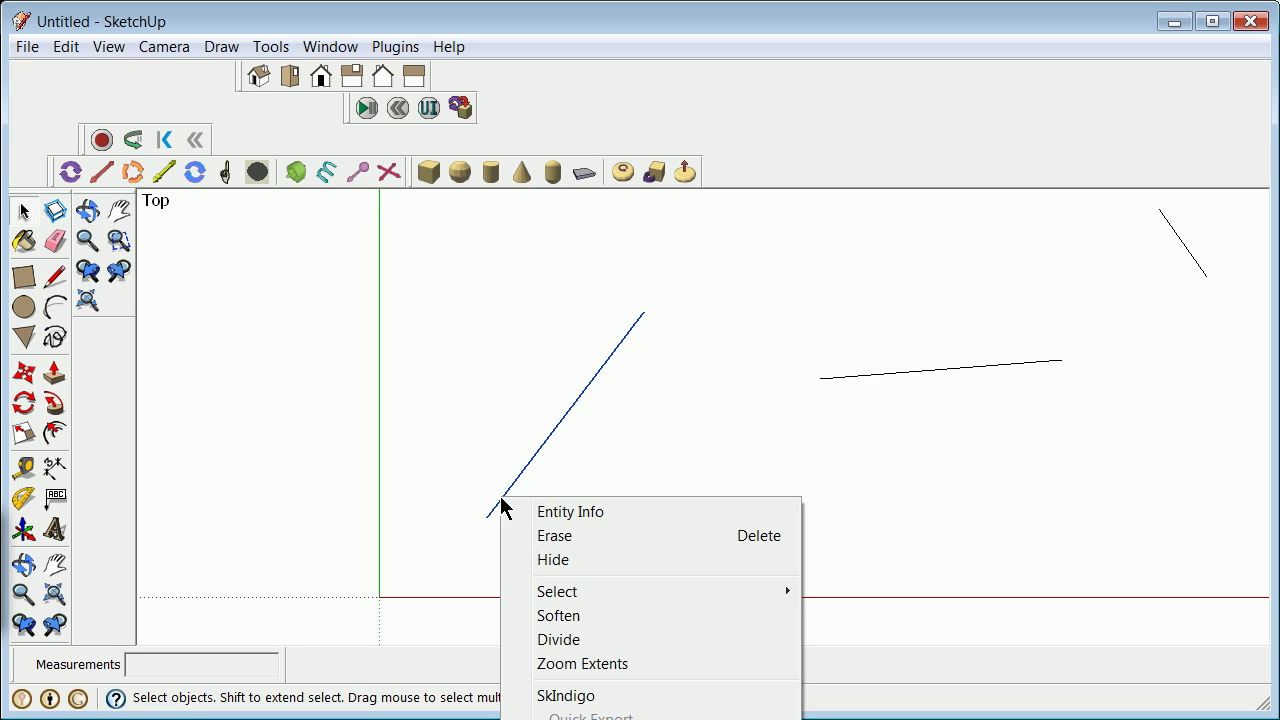
click(68, 48)
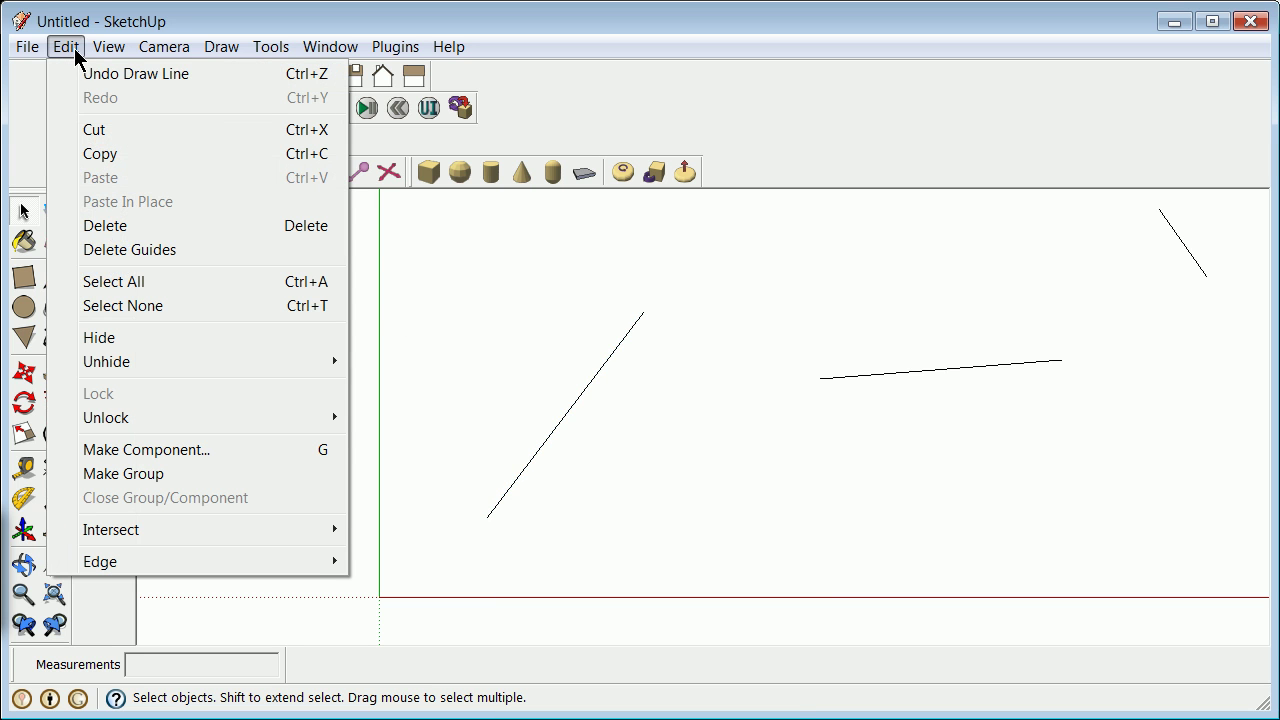
click(576, 285)
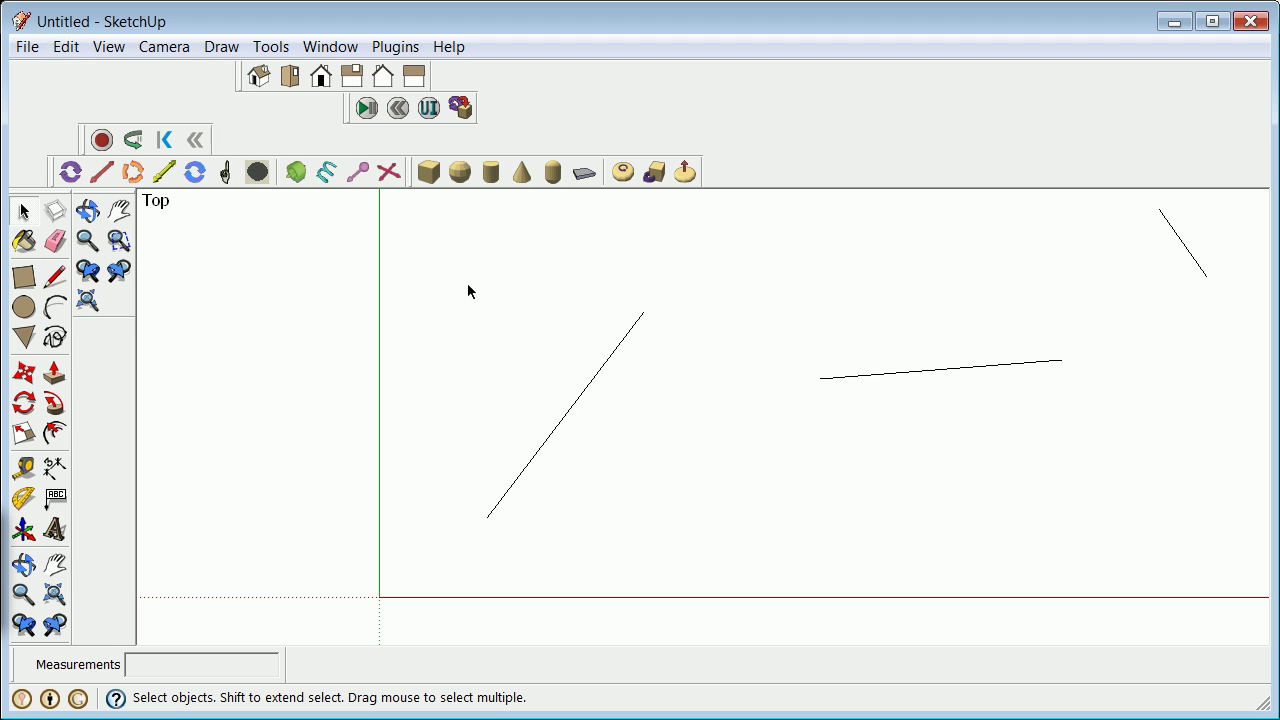
Make the long diagonal line nearest the green axis into a group
drag(466, 280, 666, 567)
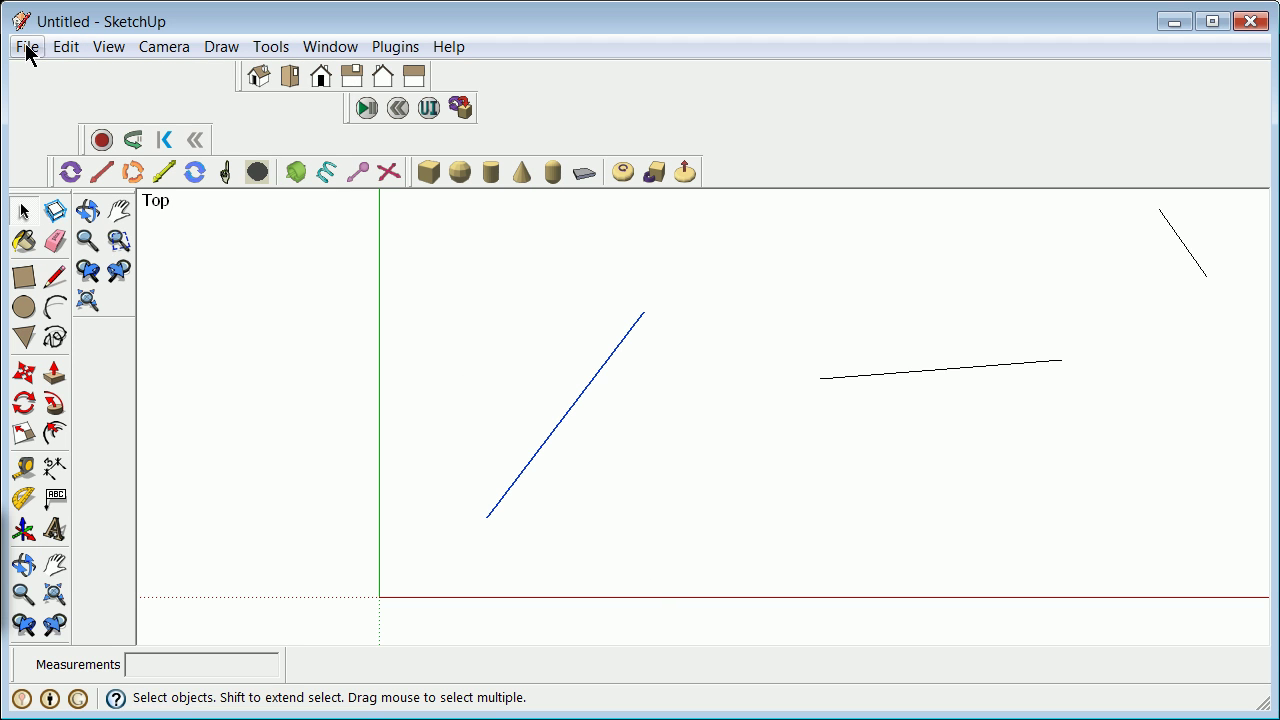
click(65, 47)
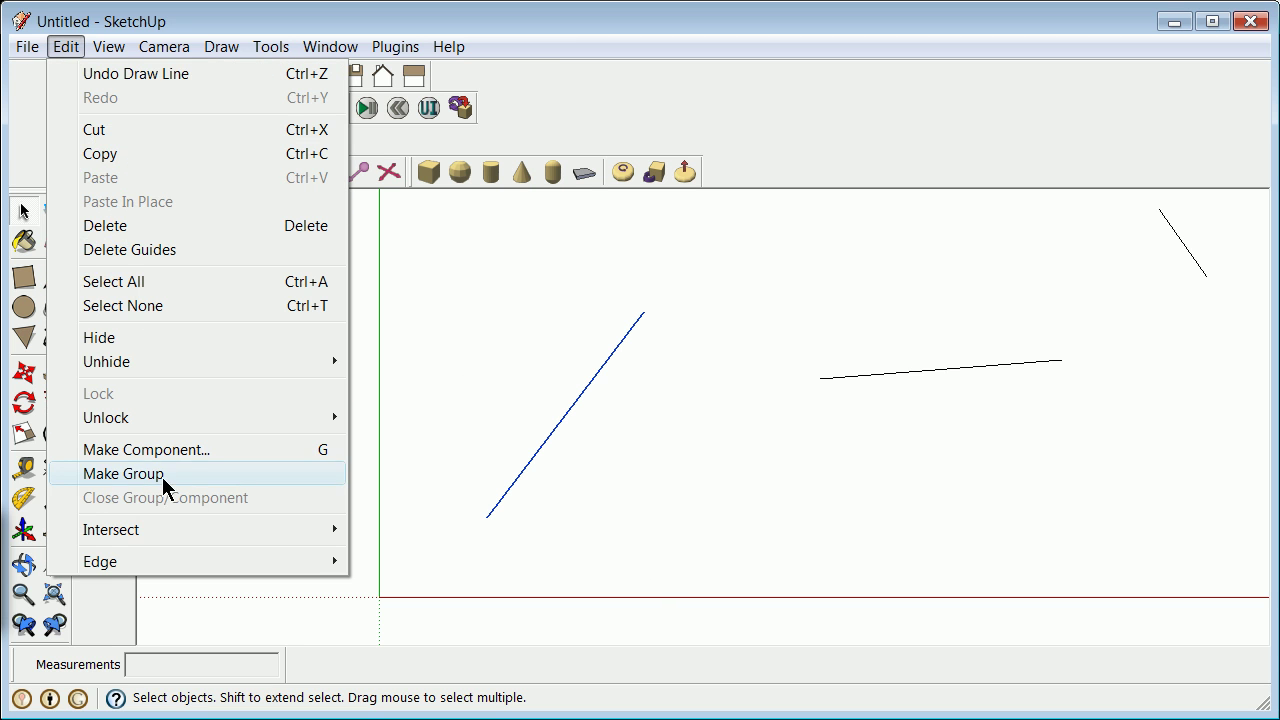
click(160, 474)
Make the nearly horizontal line into its own group and clear the selection
drag(794, 321, 1184, 456)
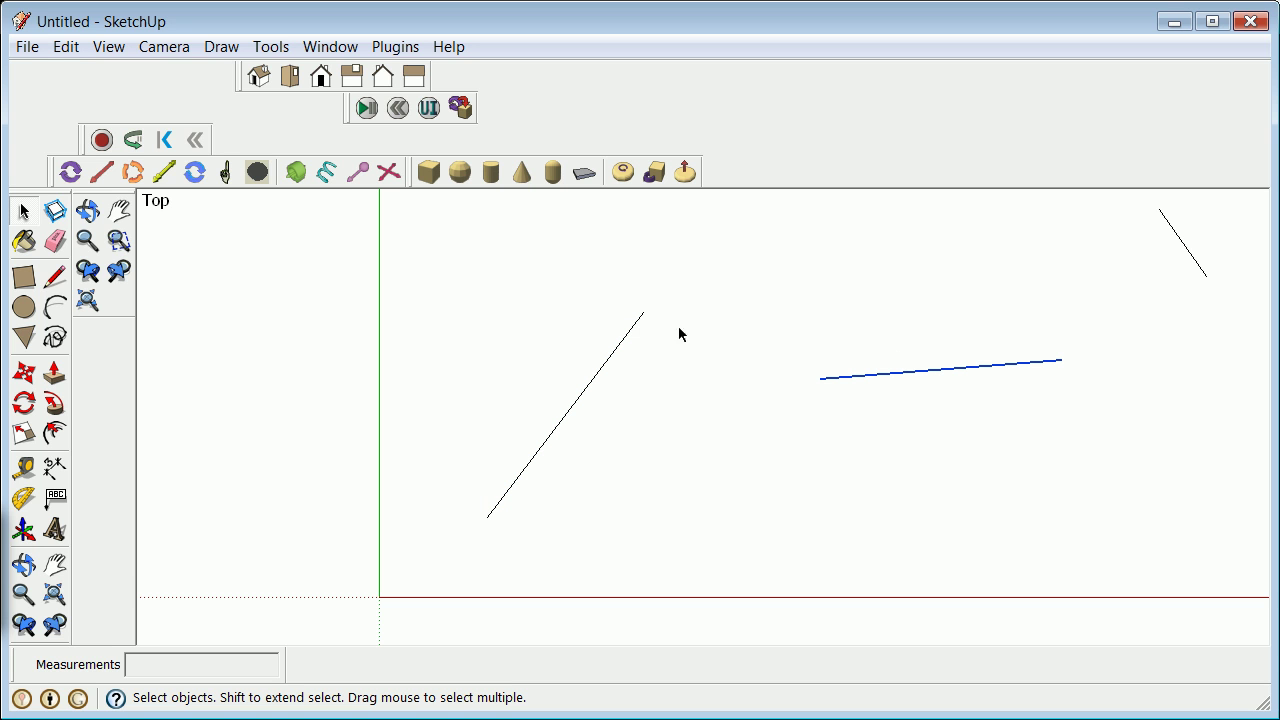
click(65, 47)
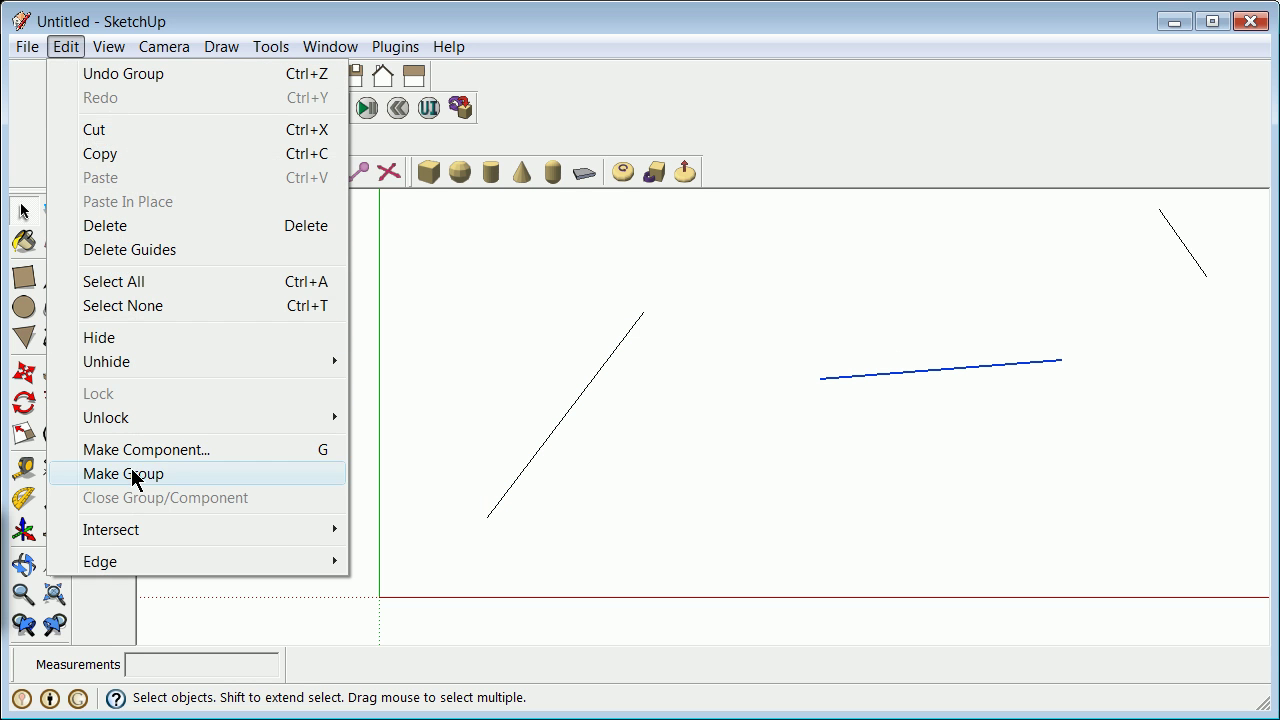
click(95, 474)
click(1160, 350)
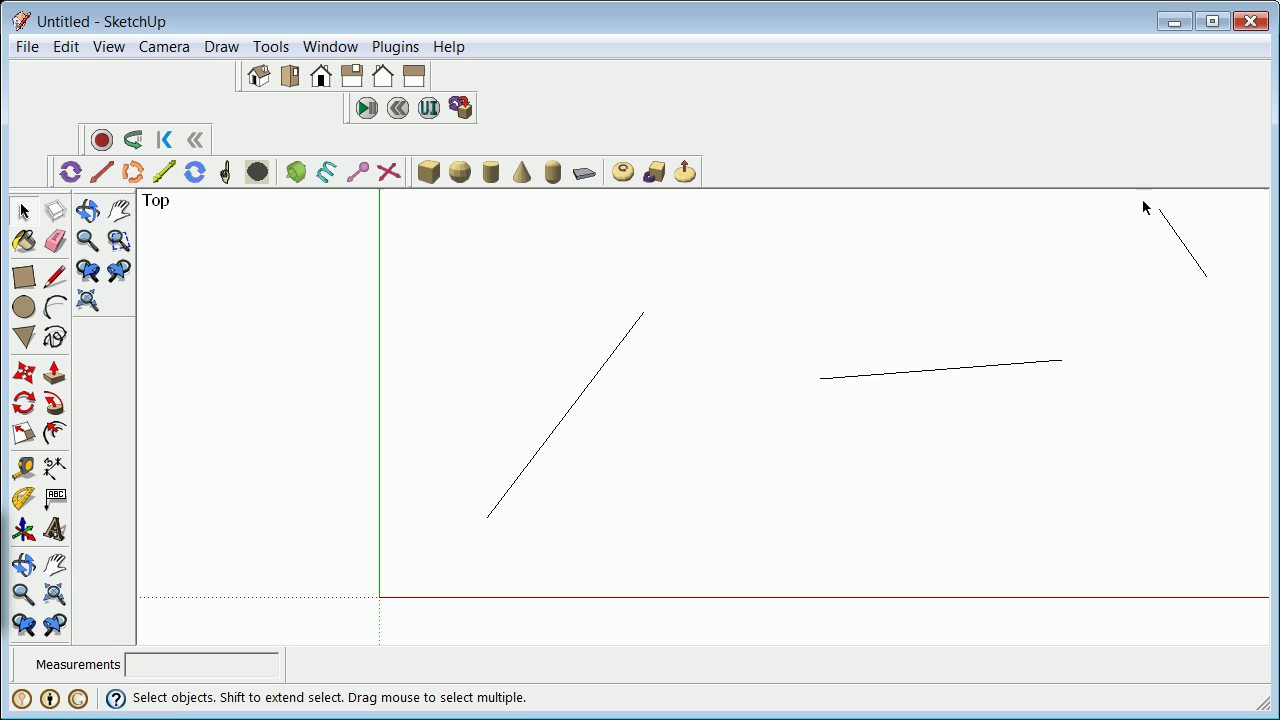
Make the short steep line farthest from the origin into its own group and clear the selection
drag(1142, 199, 1248, 320)
click(64, 48)
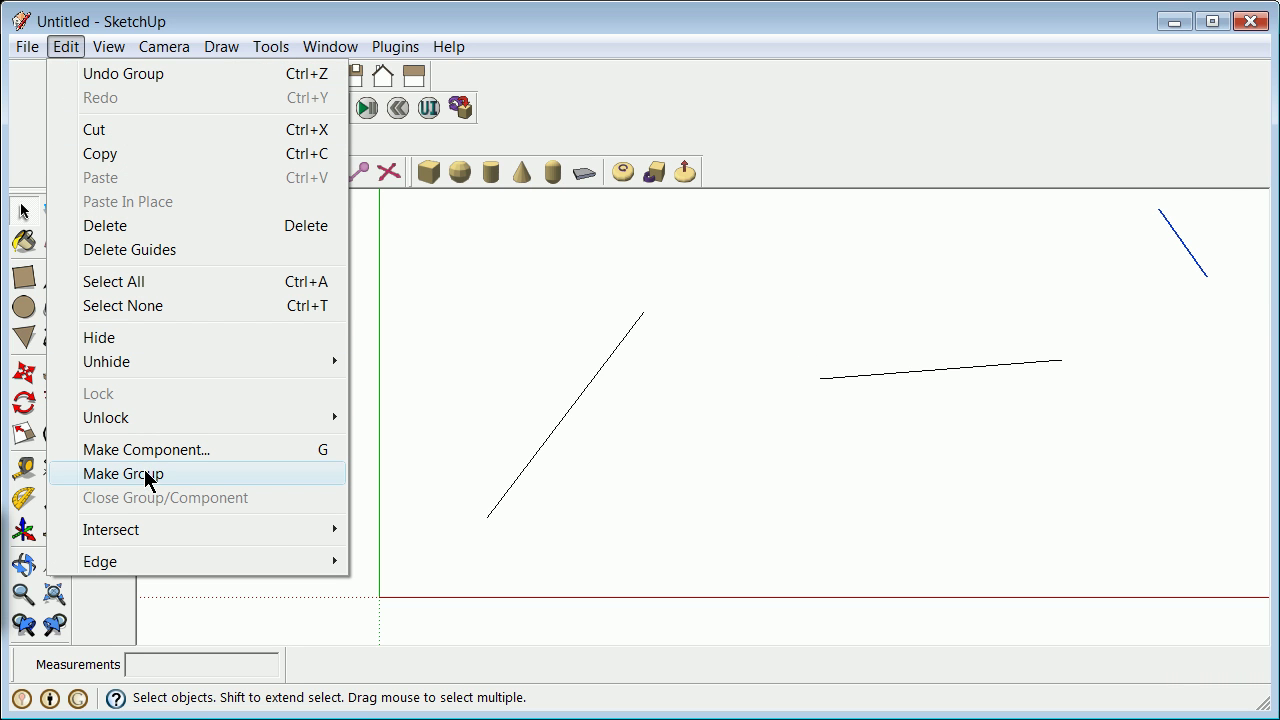
click(144, 474)
click(835, 350)
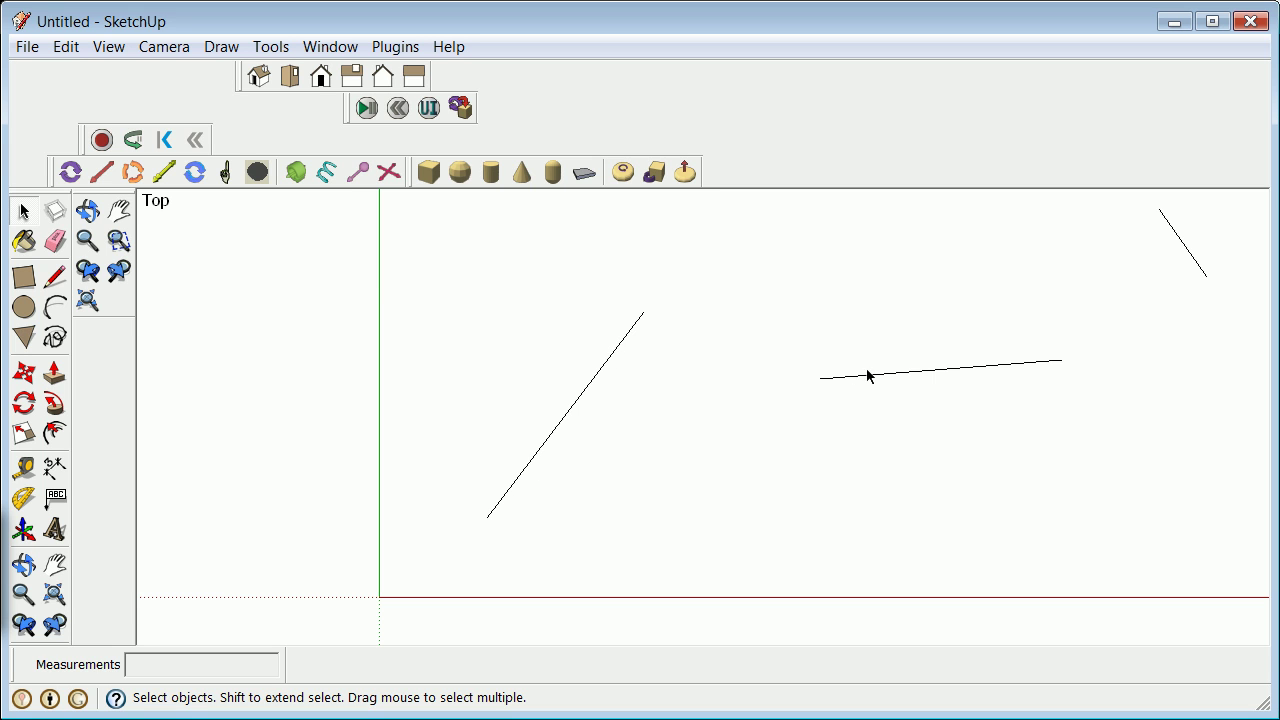
Place a copy of the long diagonal line's group about 187' up along the line's own direction, starting from its lower endpoint
click(505, 492)
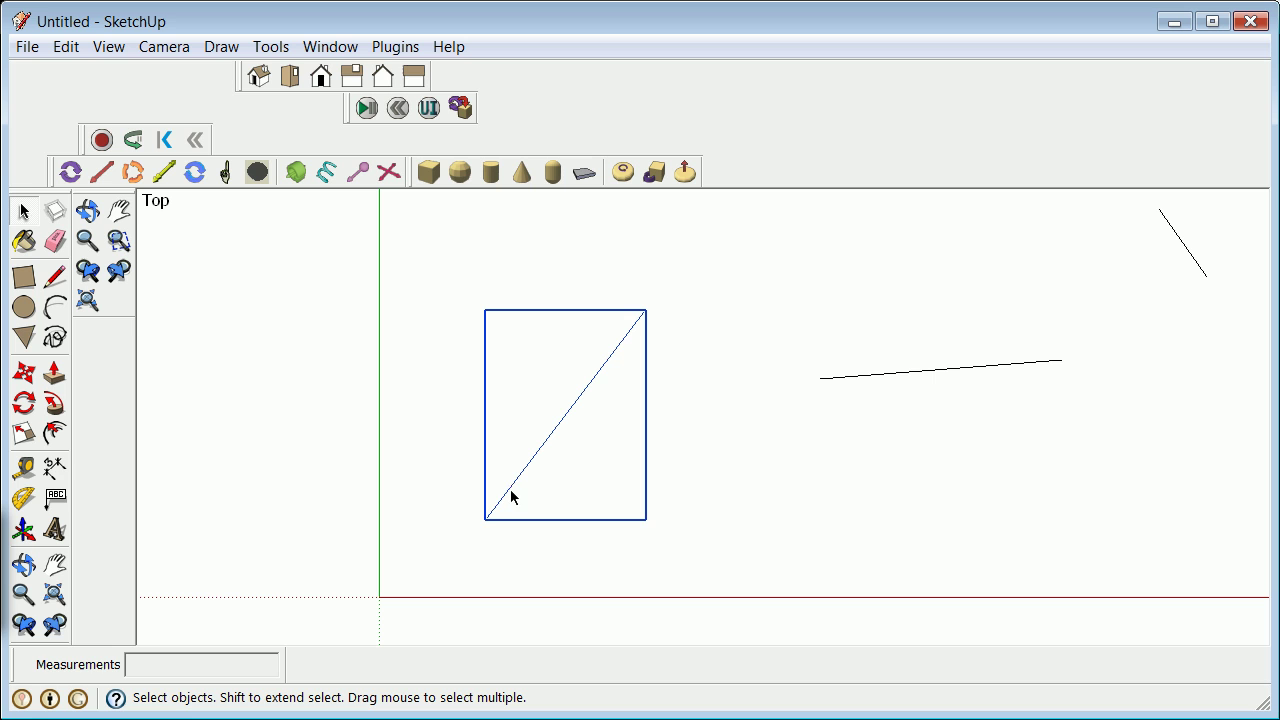
click(24, 374)
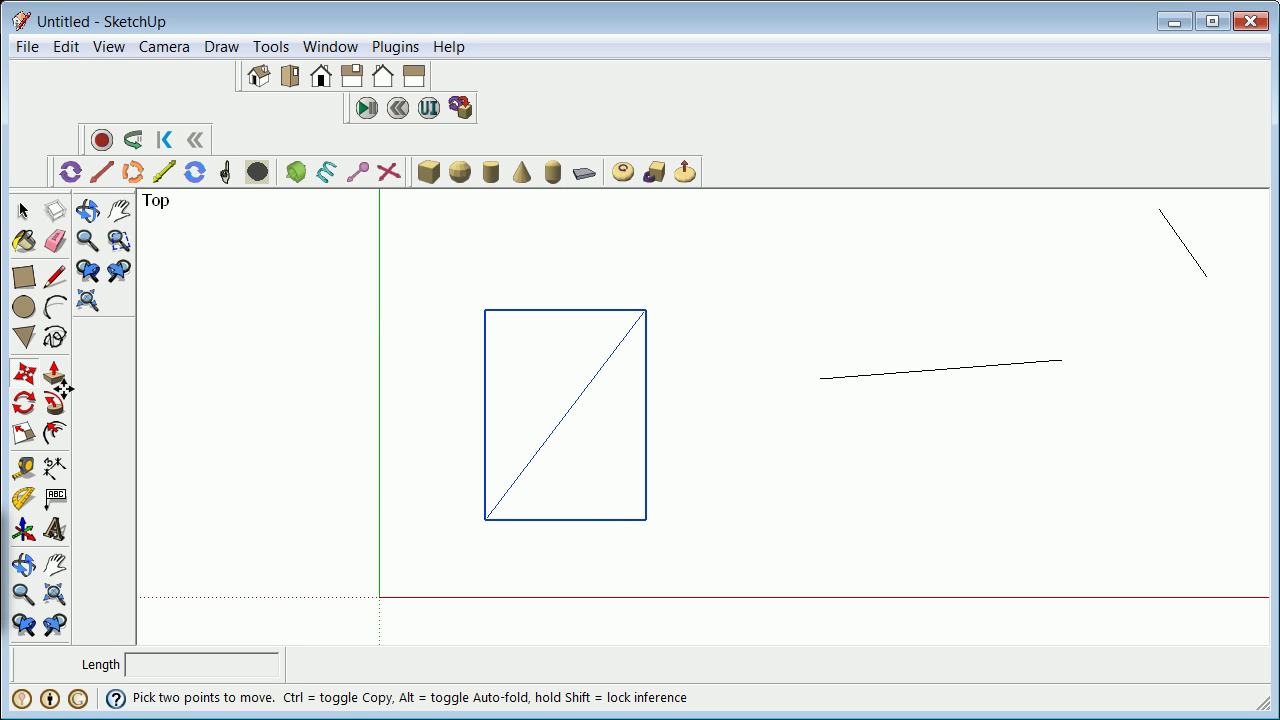
click(487, 518)
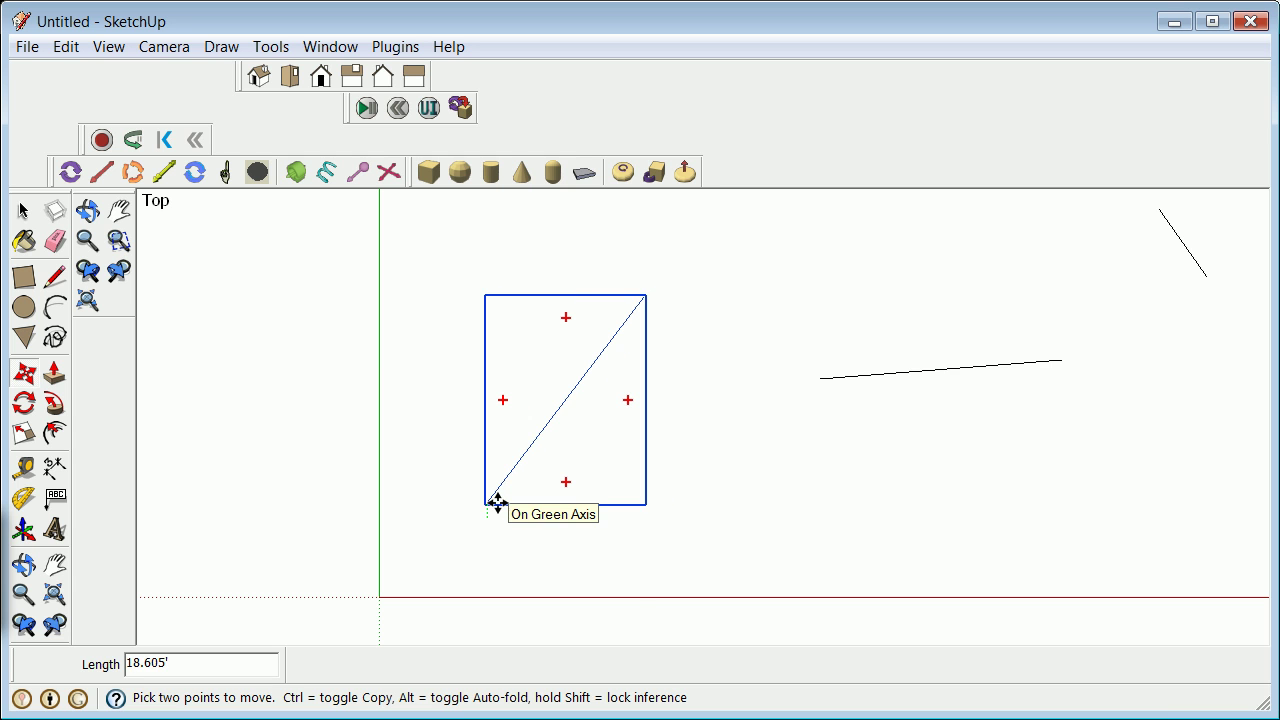
key(ctrl)
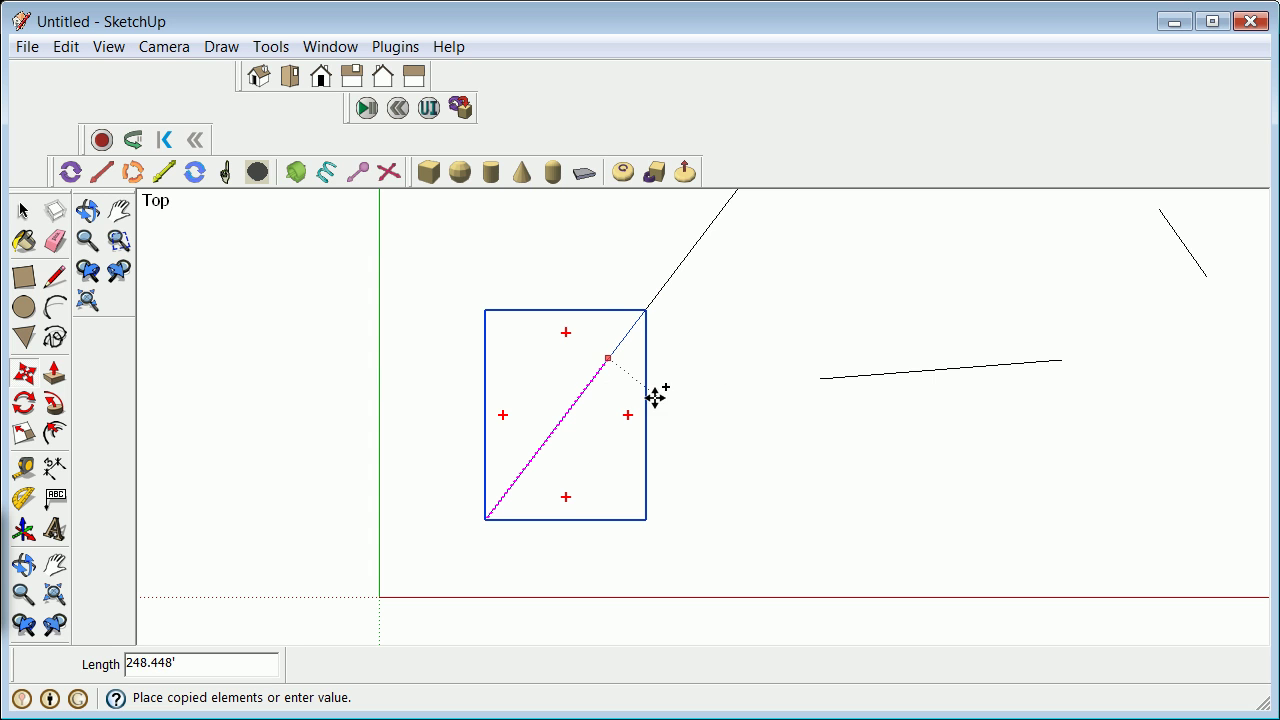
click(895, 375)
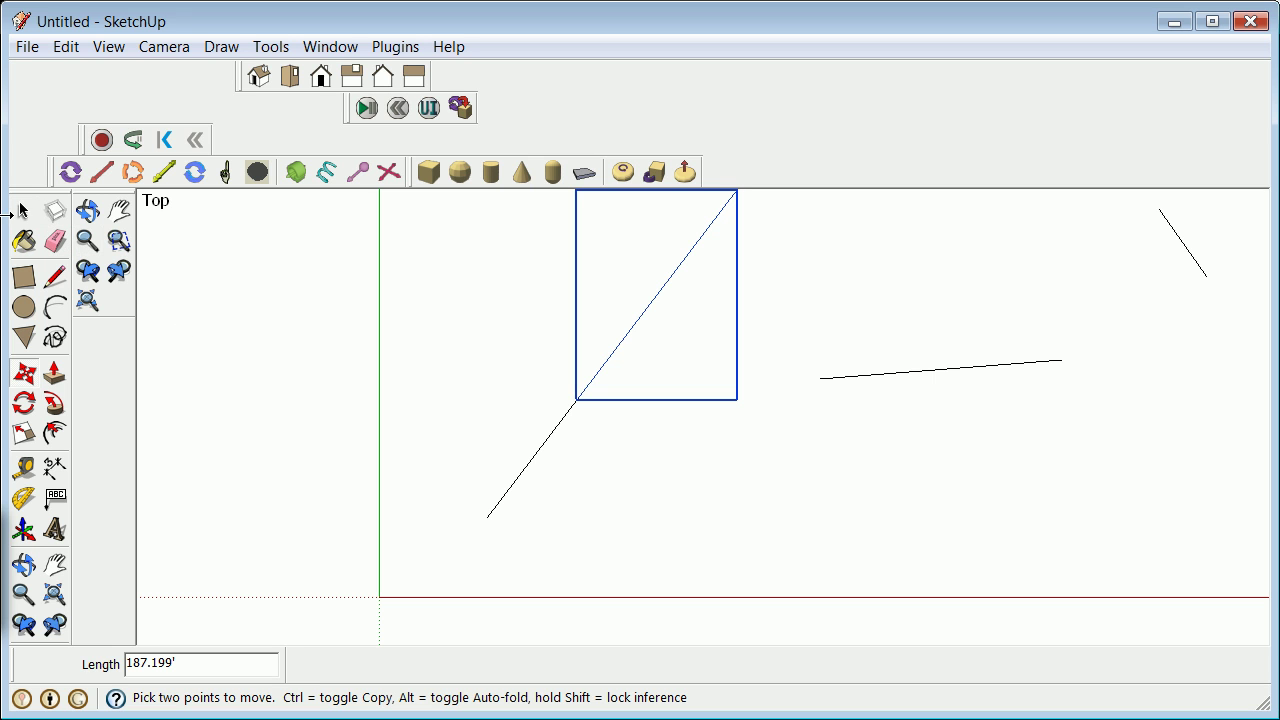
Erase the original long diagonal line group, keeping only its copy
click(21, 212)
key(Delete)
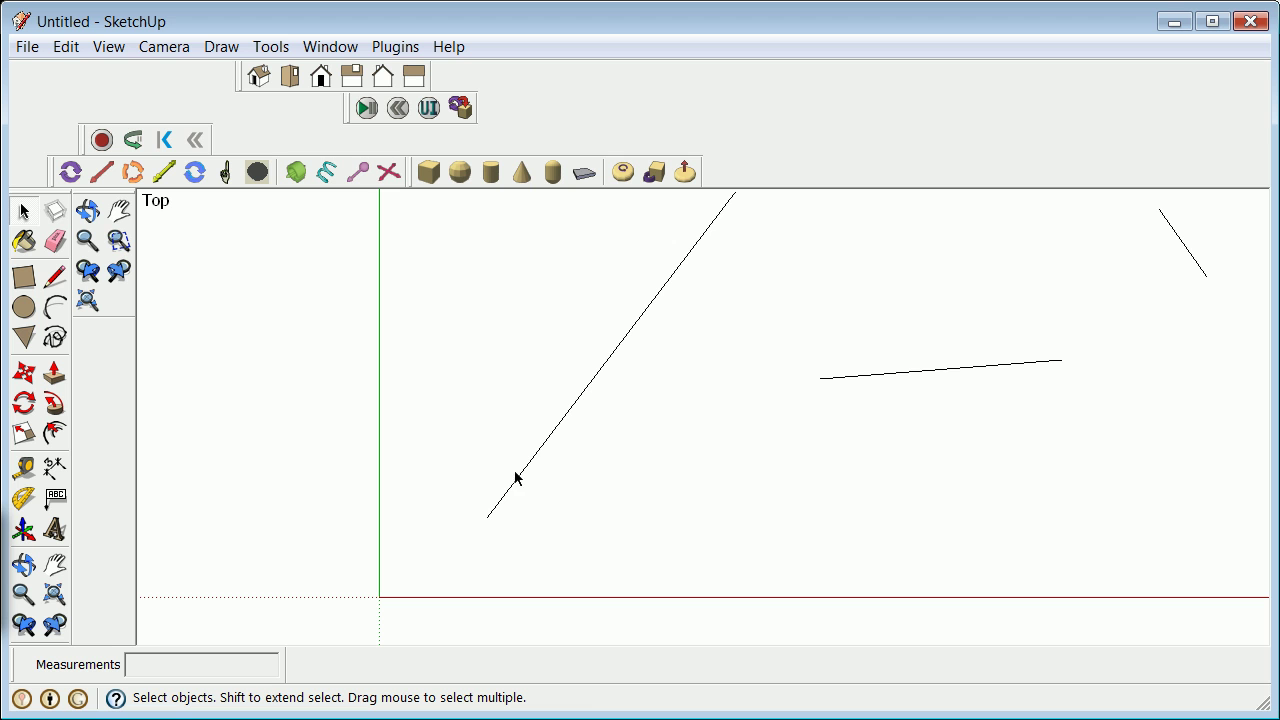
right_click(521, 477)
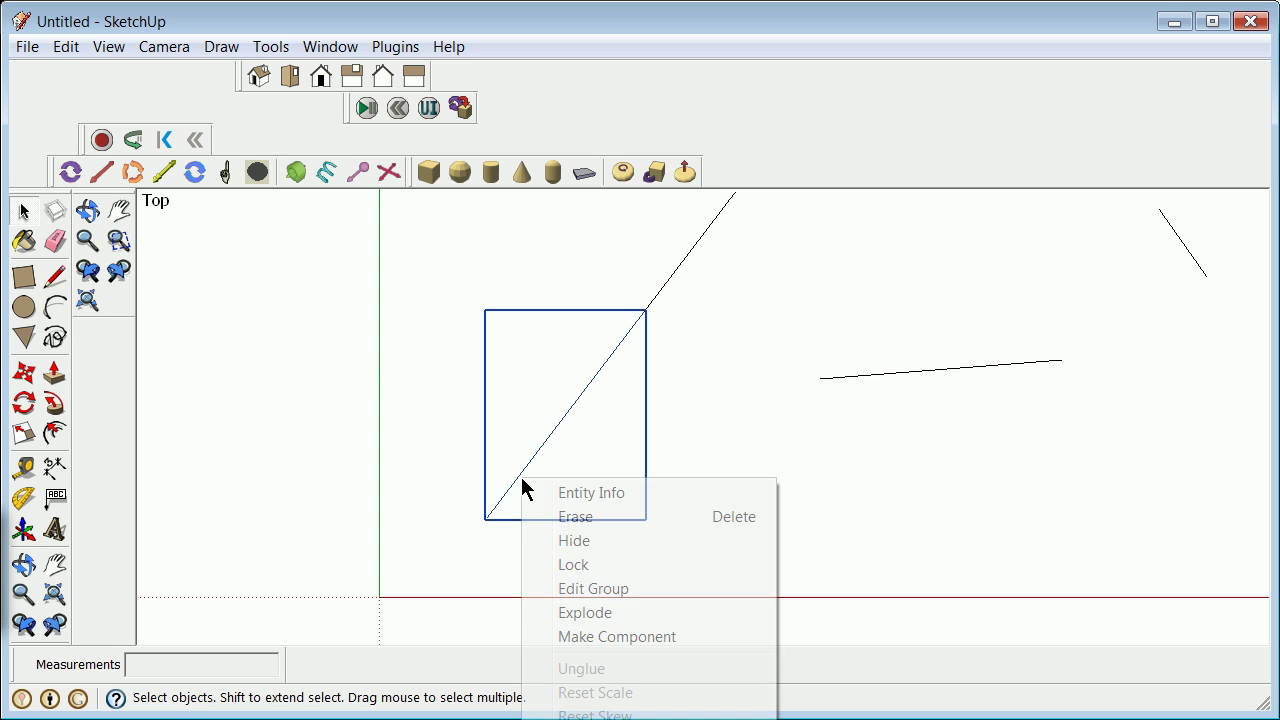
click(591, 518)
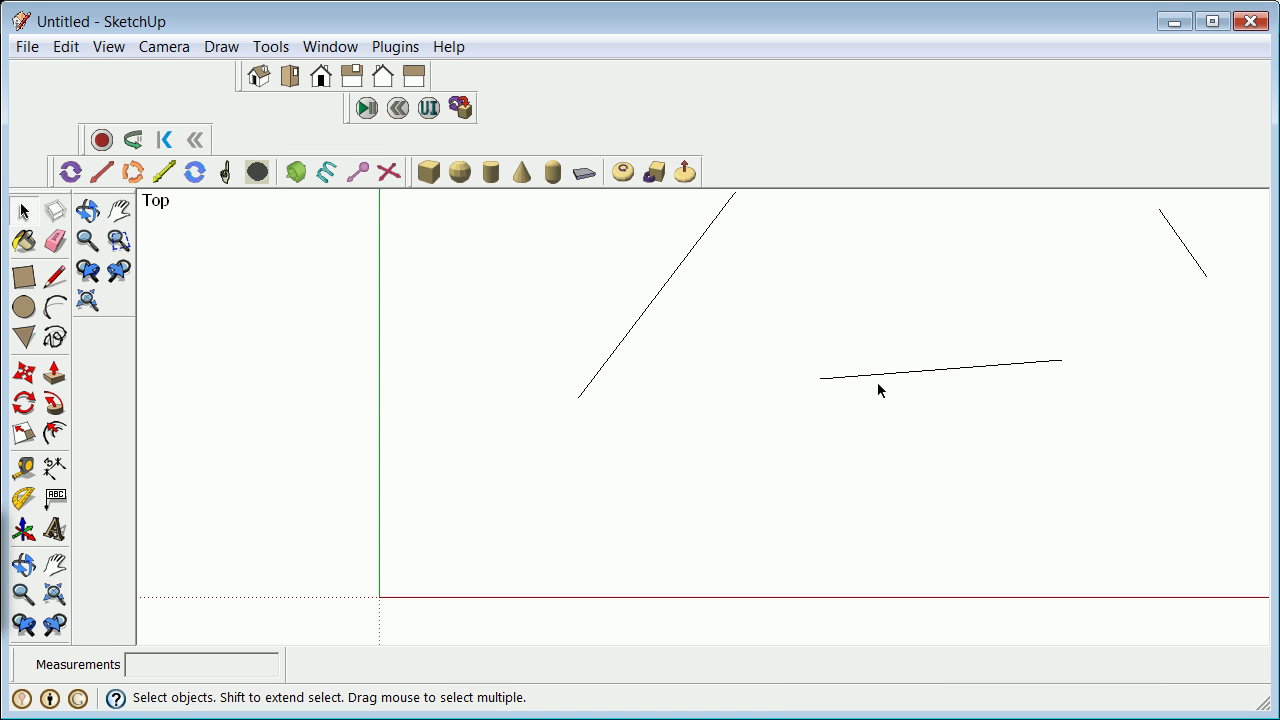
Move the nearly horizontal line's group so its near endpoint joins the upper endpoint of the diagonal line, and clear the selection
scroll(878, 390, down, 3)
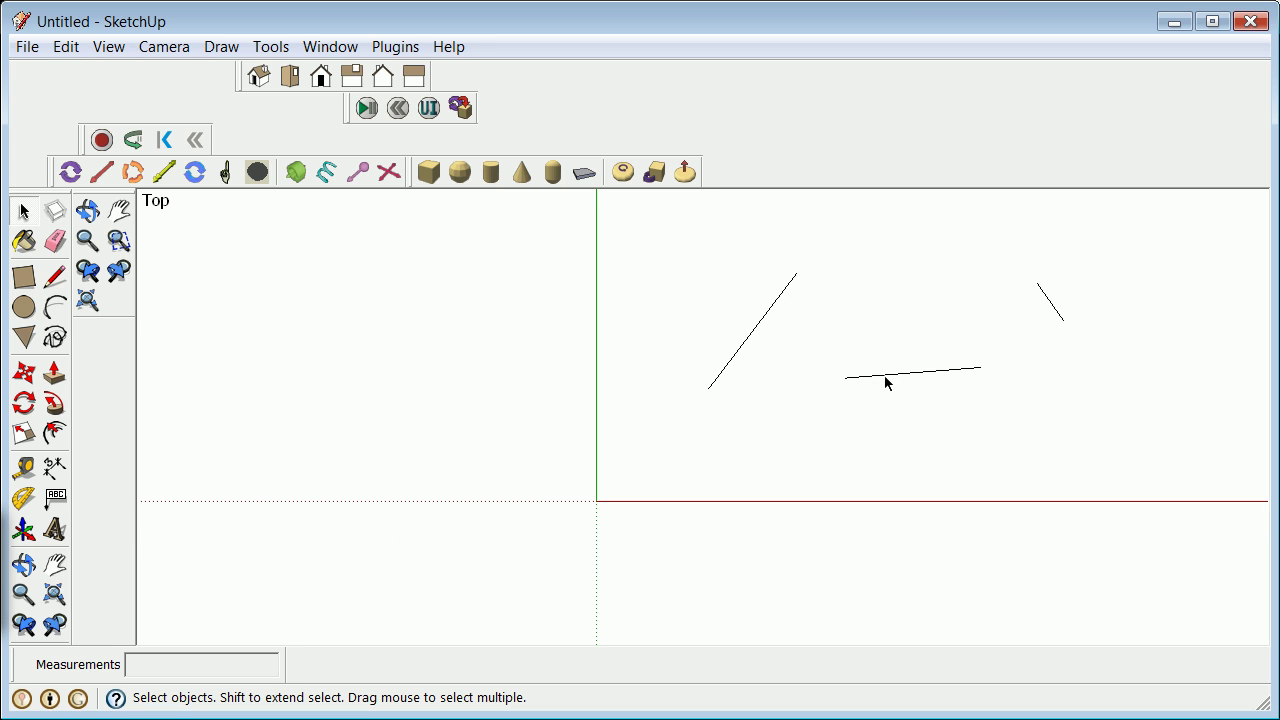
click(872, 380)
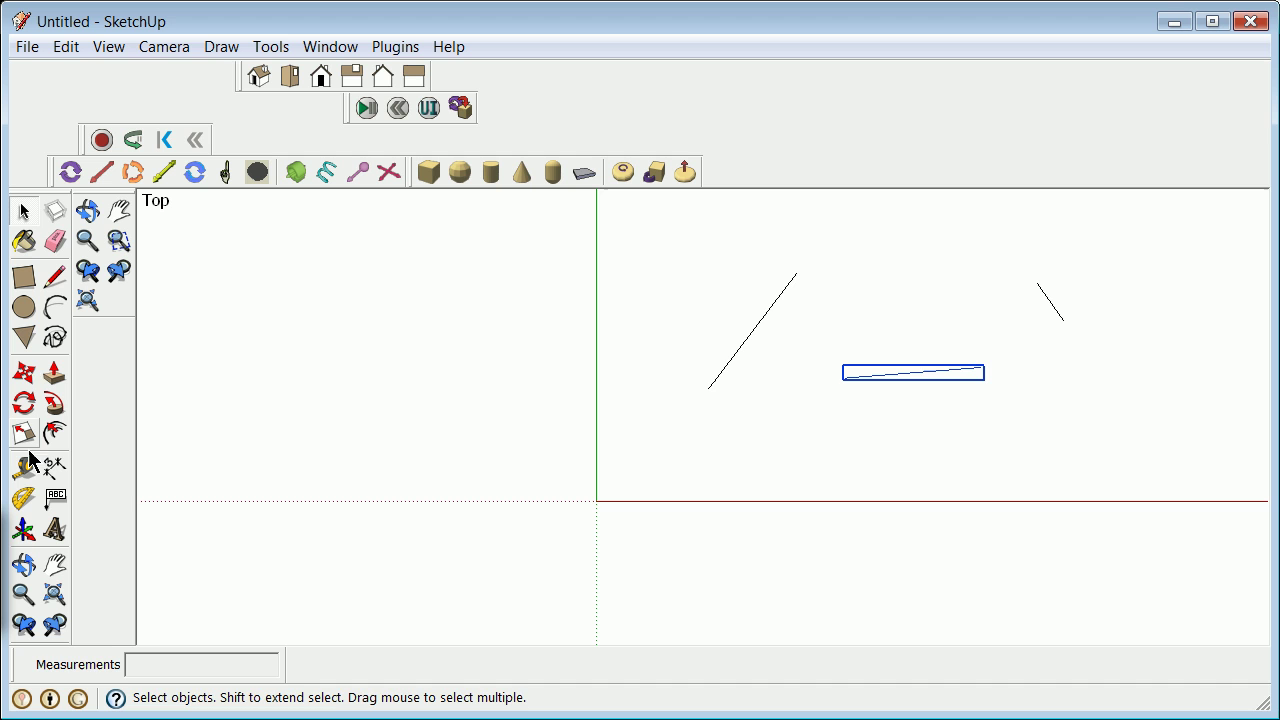
click(24, 372)
scroll(872, 388, up, 1)
scroll(860, 384, up, 1)
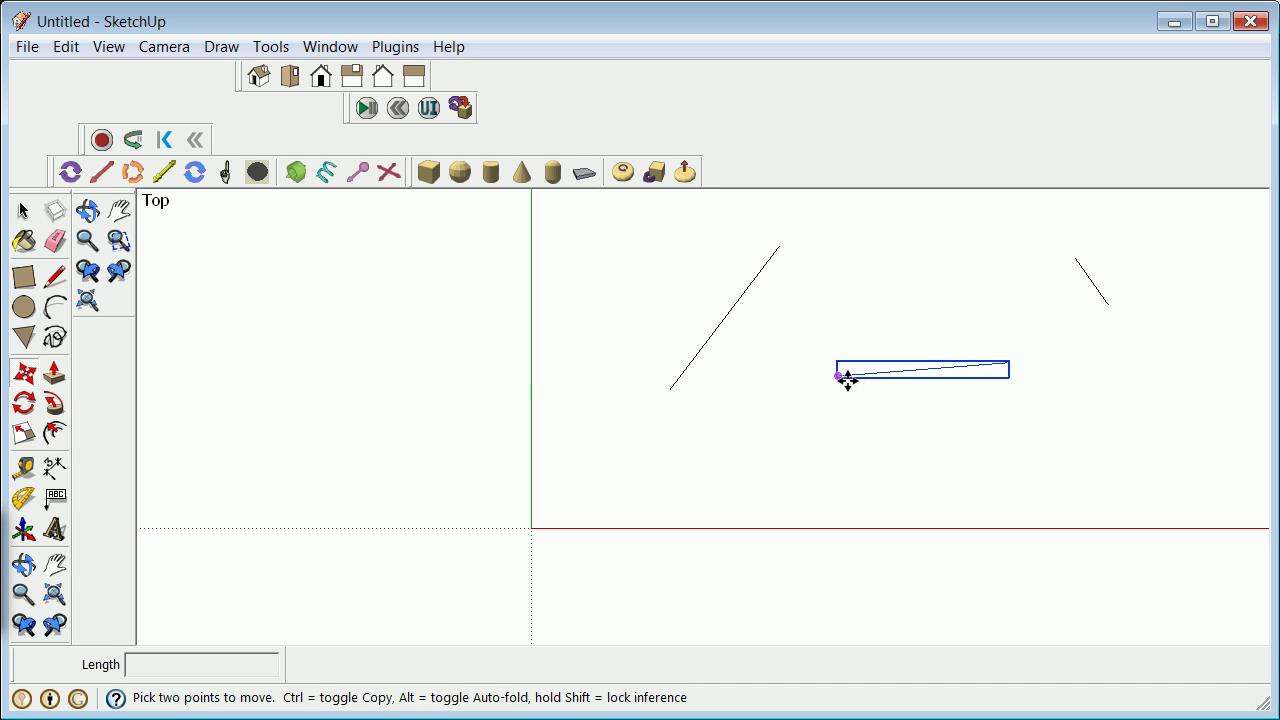
click(840, 373)
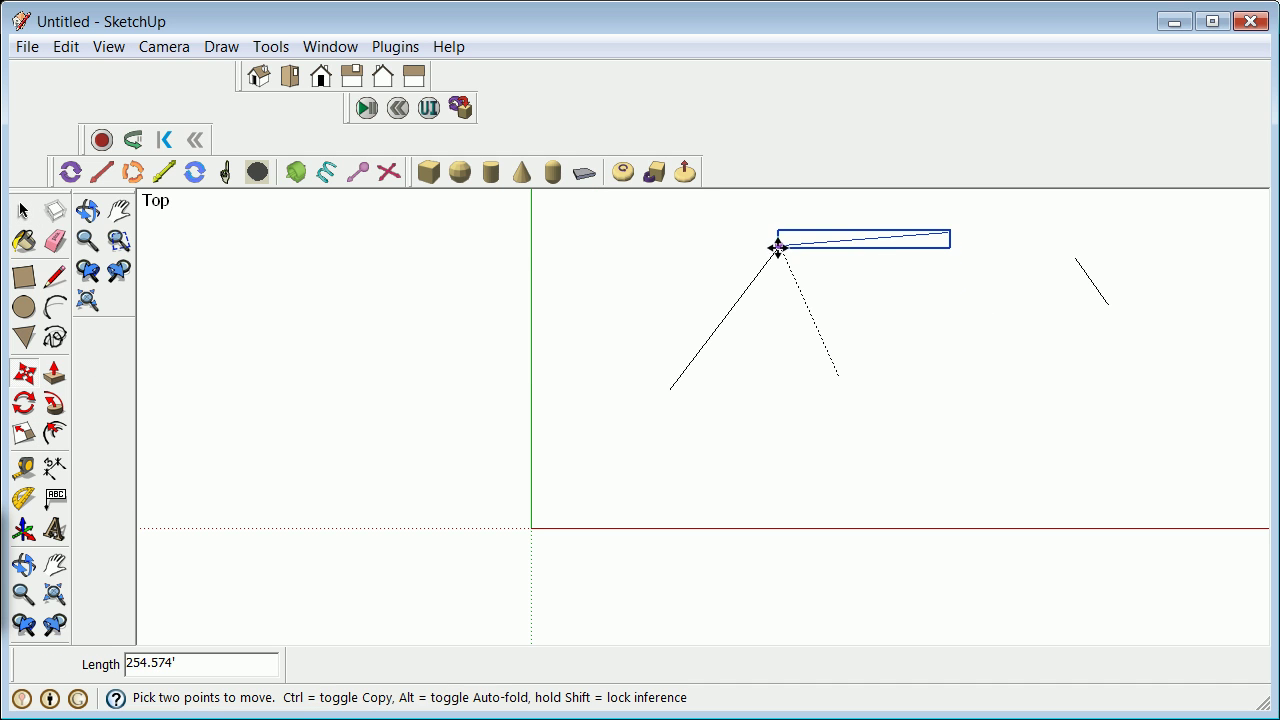
click(777, 249)
click(29, 209)
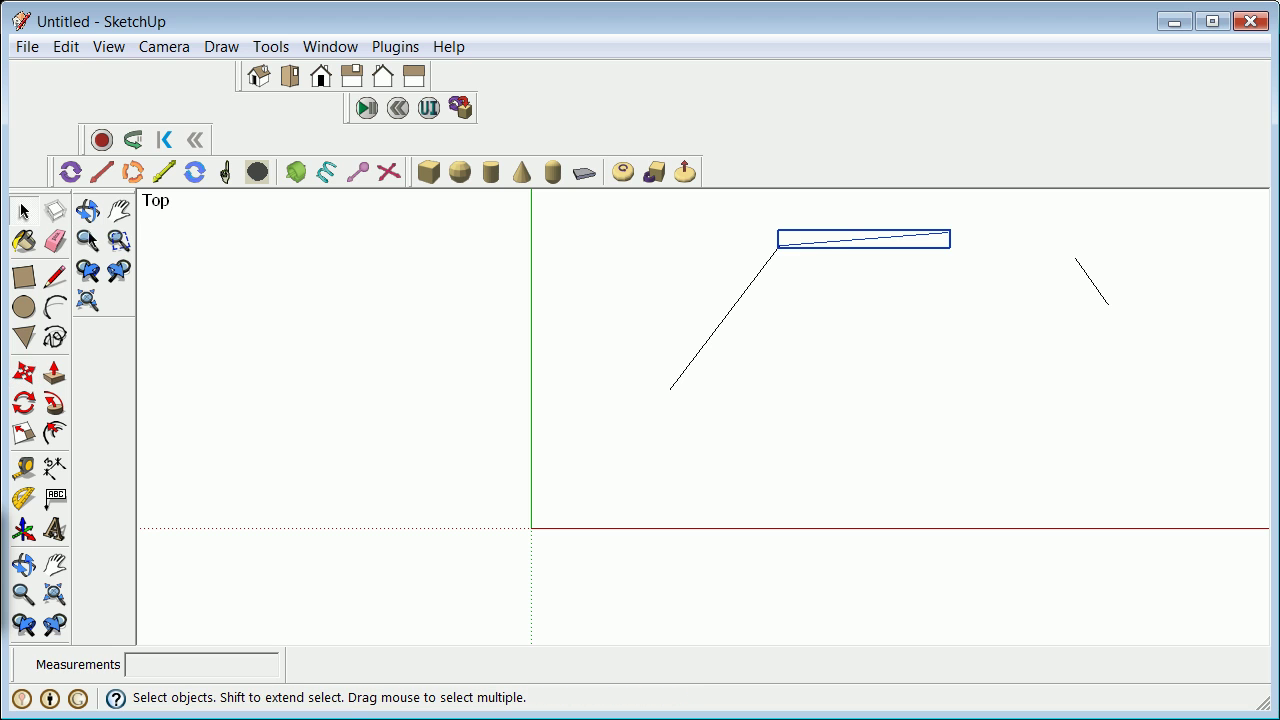
click(875, 373)
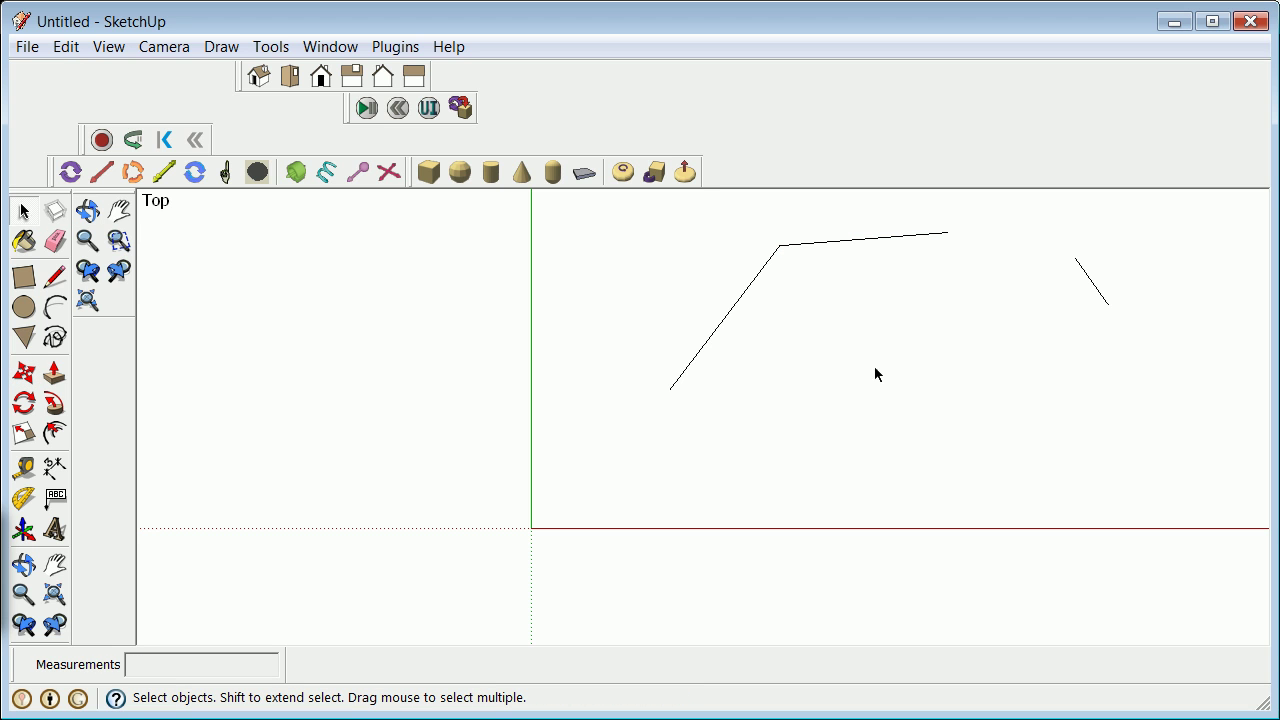
Draw a line from the diagonal line's lower endpoint to the far endpoint of the nearly horizontal line, closing the triangle
click(55, 276)
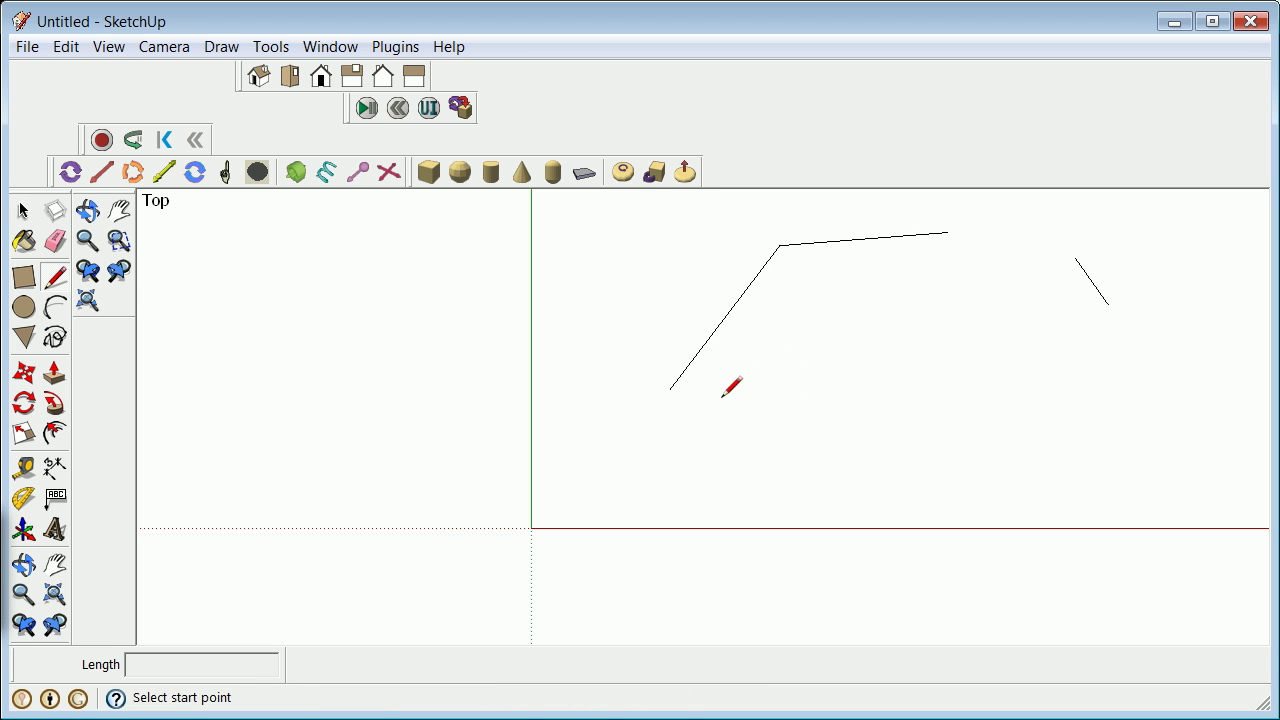
click(670, 388)
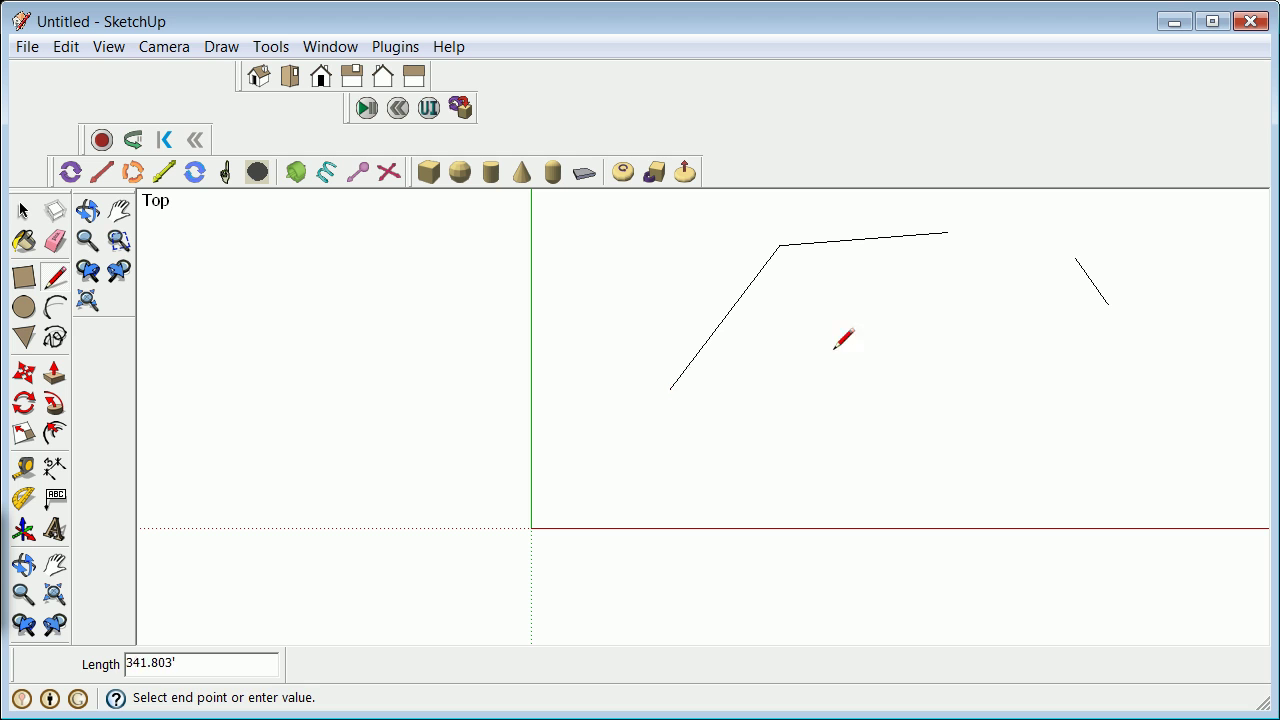
click(948, 232)
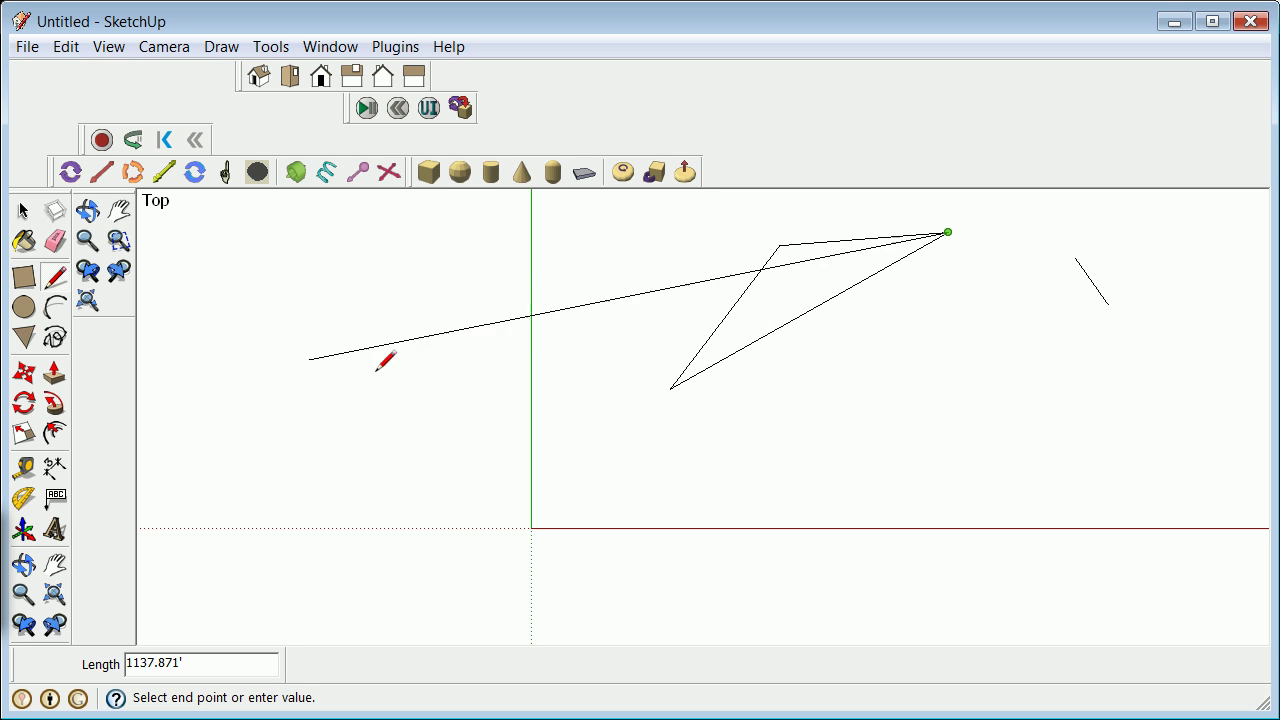
click(23, 210)
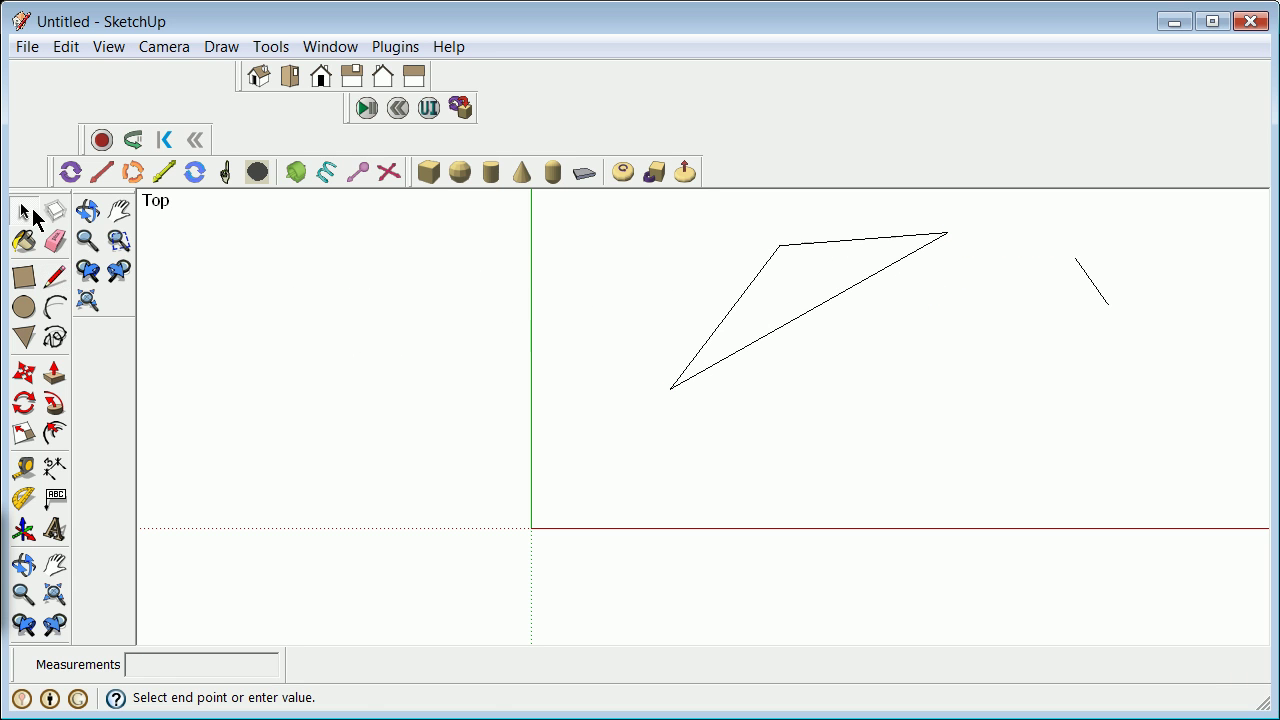
Make the triangle's new closing line its own group and clear the selection
click(775, 331)
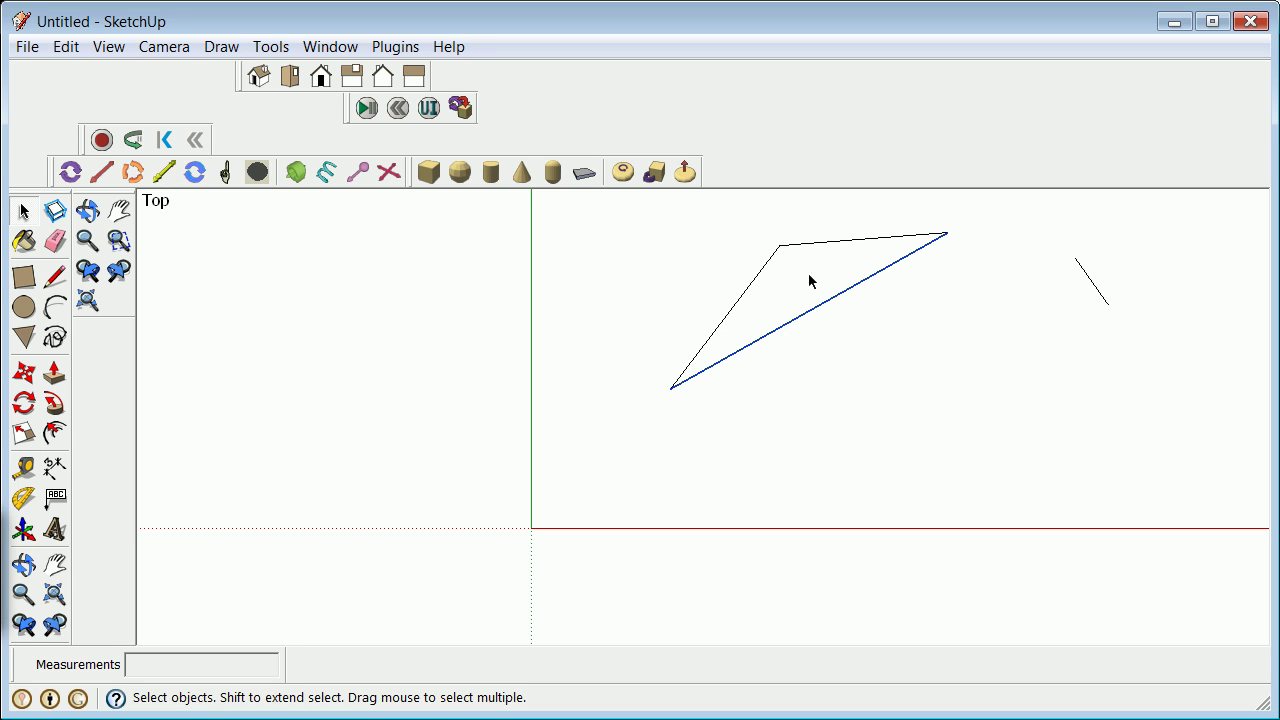
click(65, 47)
click(121, 474)
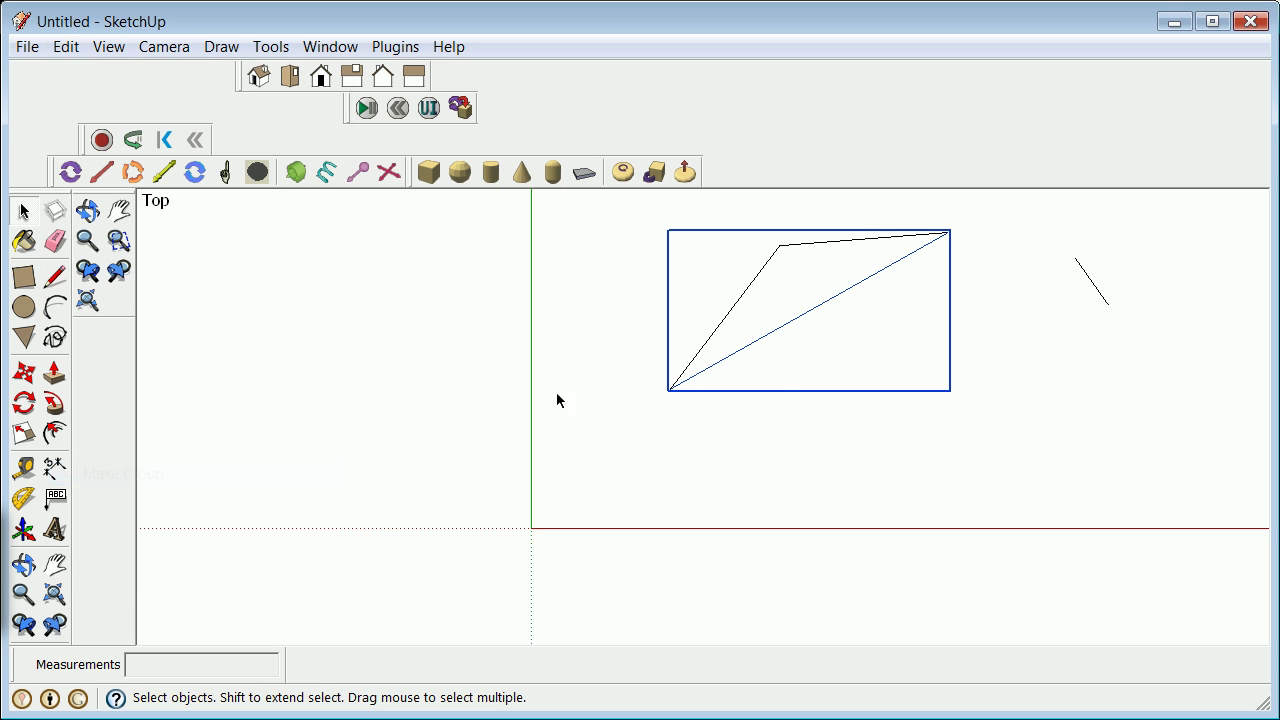
click(852, 422)
click(1097, 293)
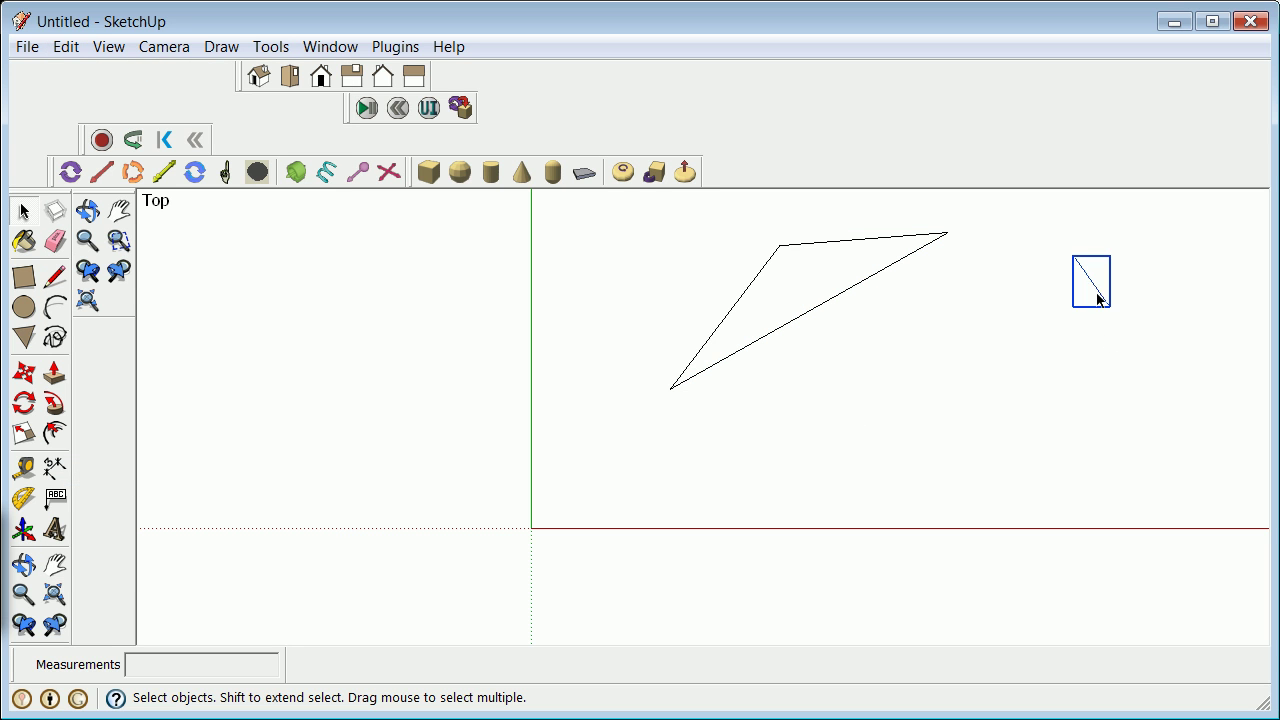
click(832, 408)
Place a copy of the closing line's group about 727' up along its own direction, starting from its lower endpoint, and clear the selection
scroll(872, 384, down, 3)
scroll(986, 286, up, 2)
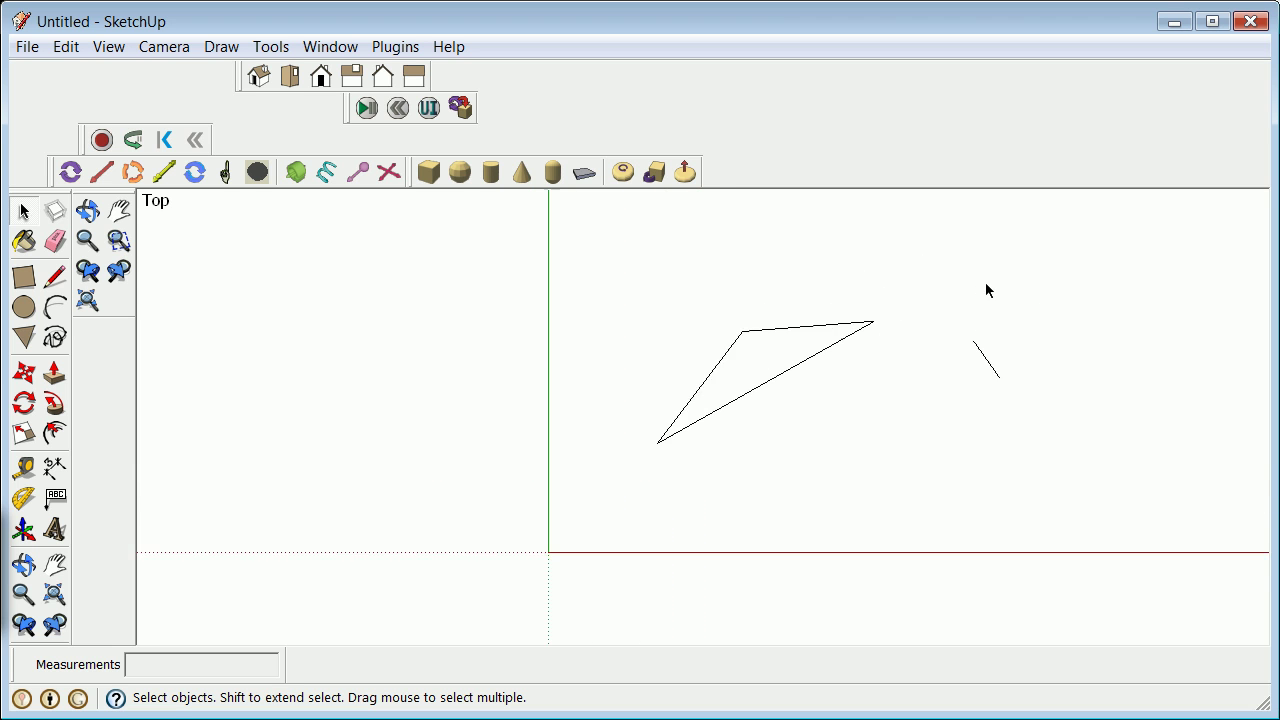
scroll(938, 305, up, 1)
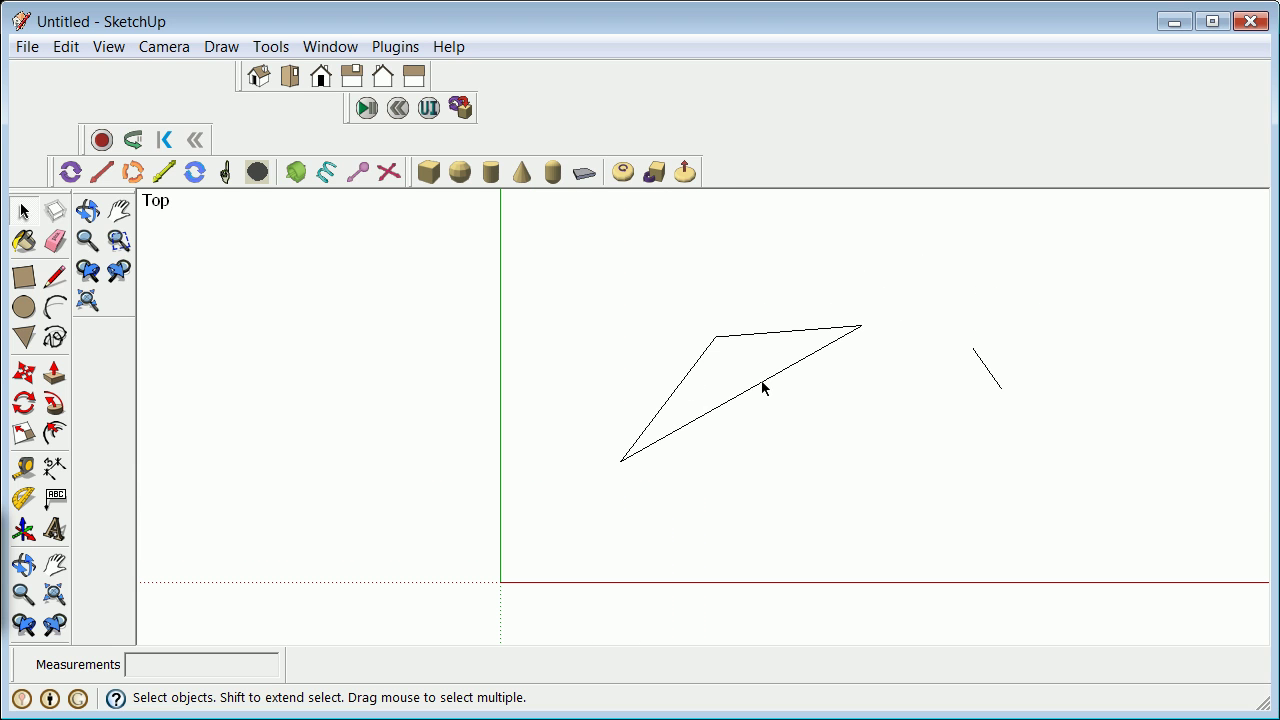
click(762, 388)
click(24, 372)
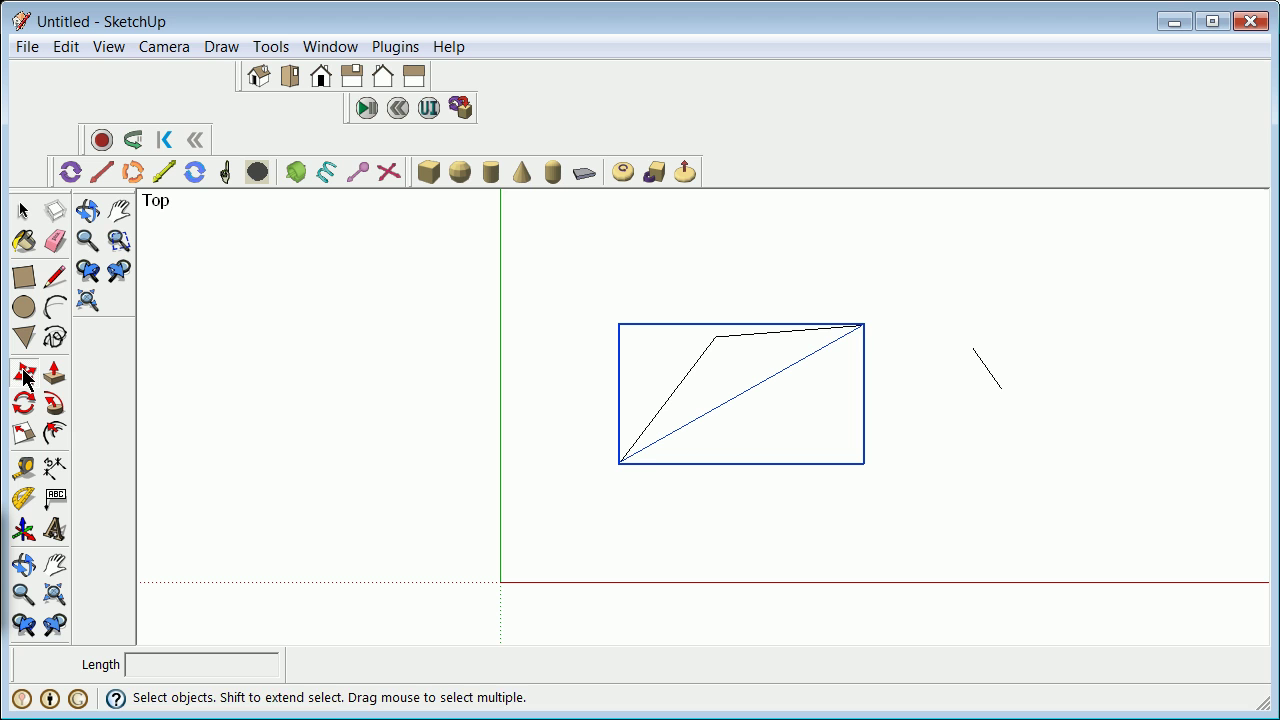
click(623, 464)
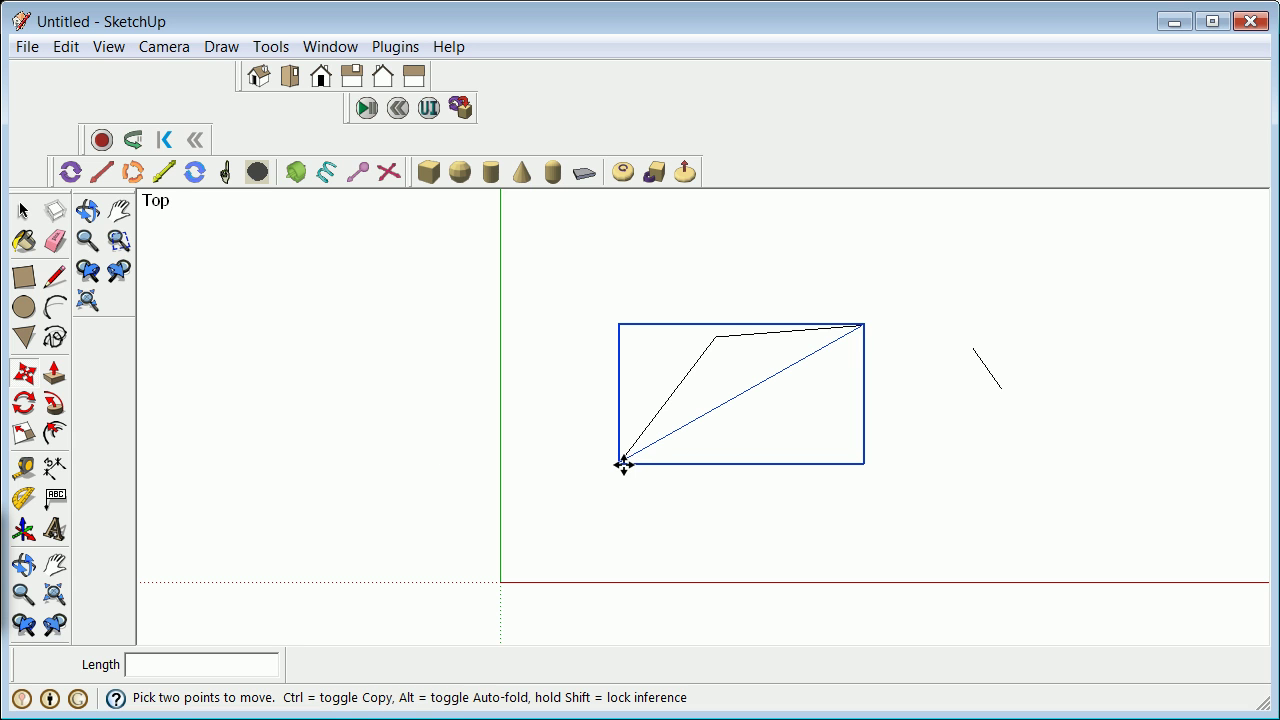
key(ctrl)
click(623, 464)
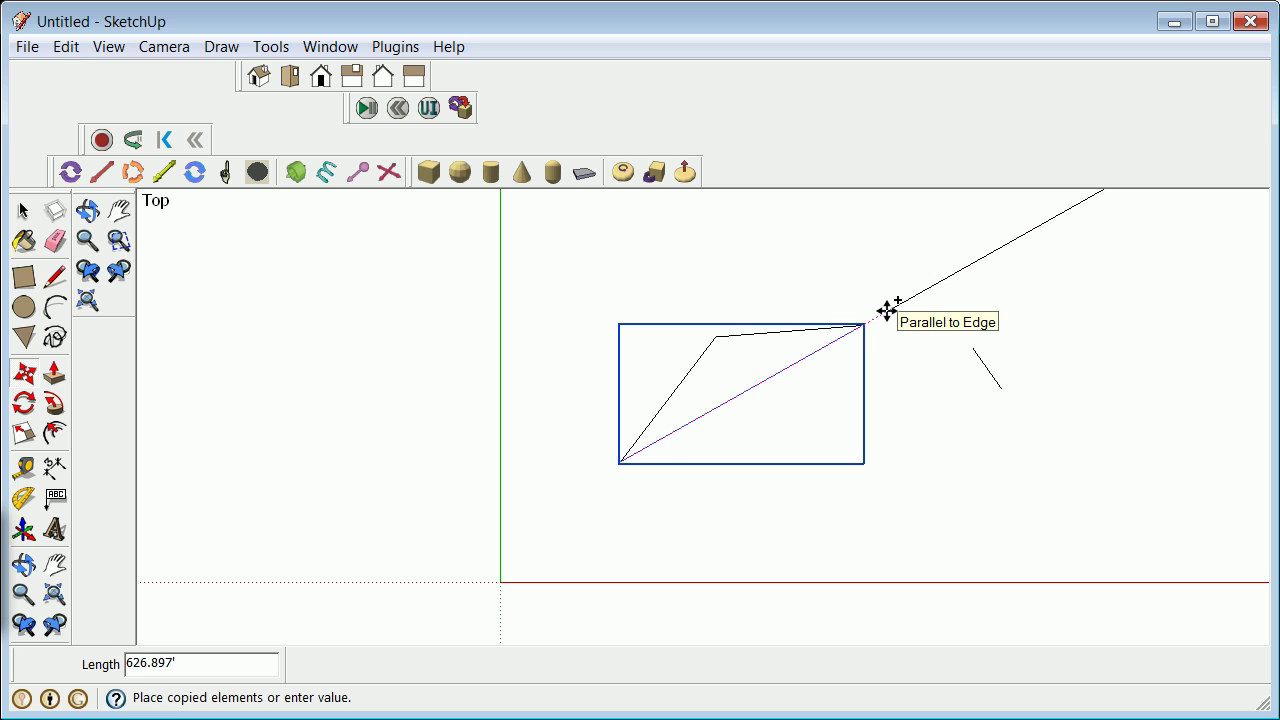
key(shift)
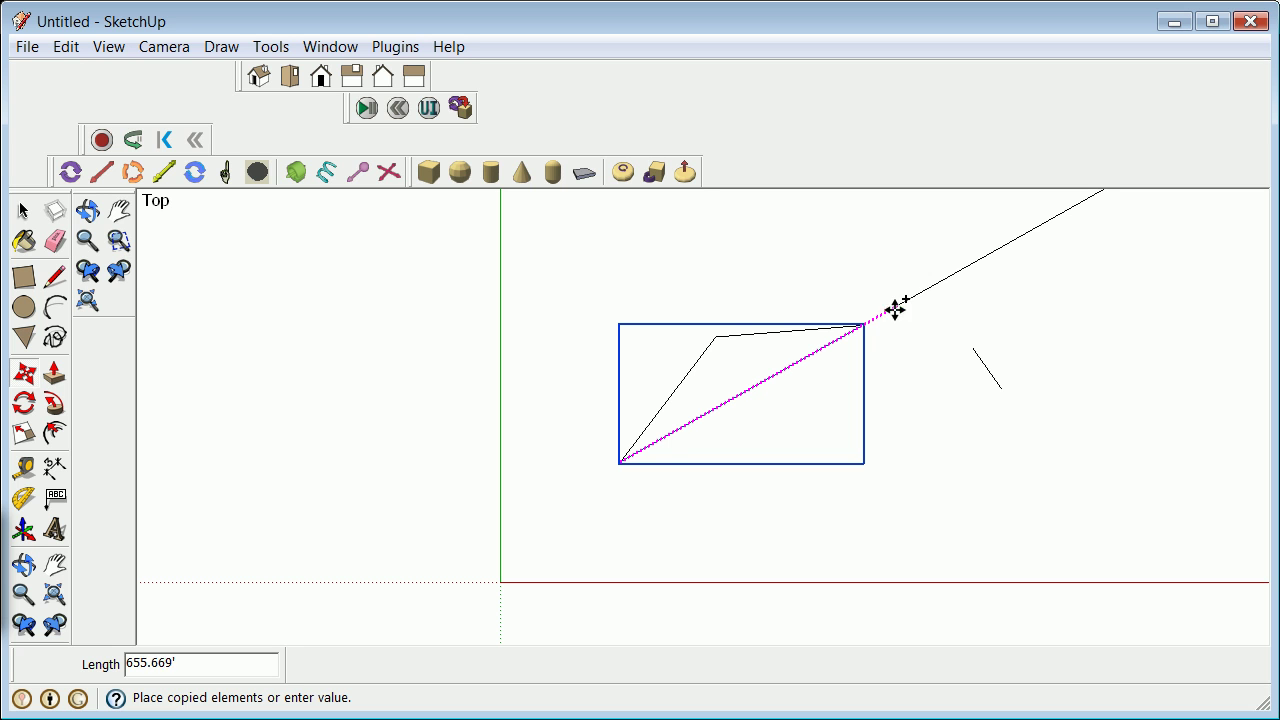
click(989, 374)
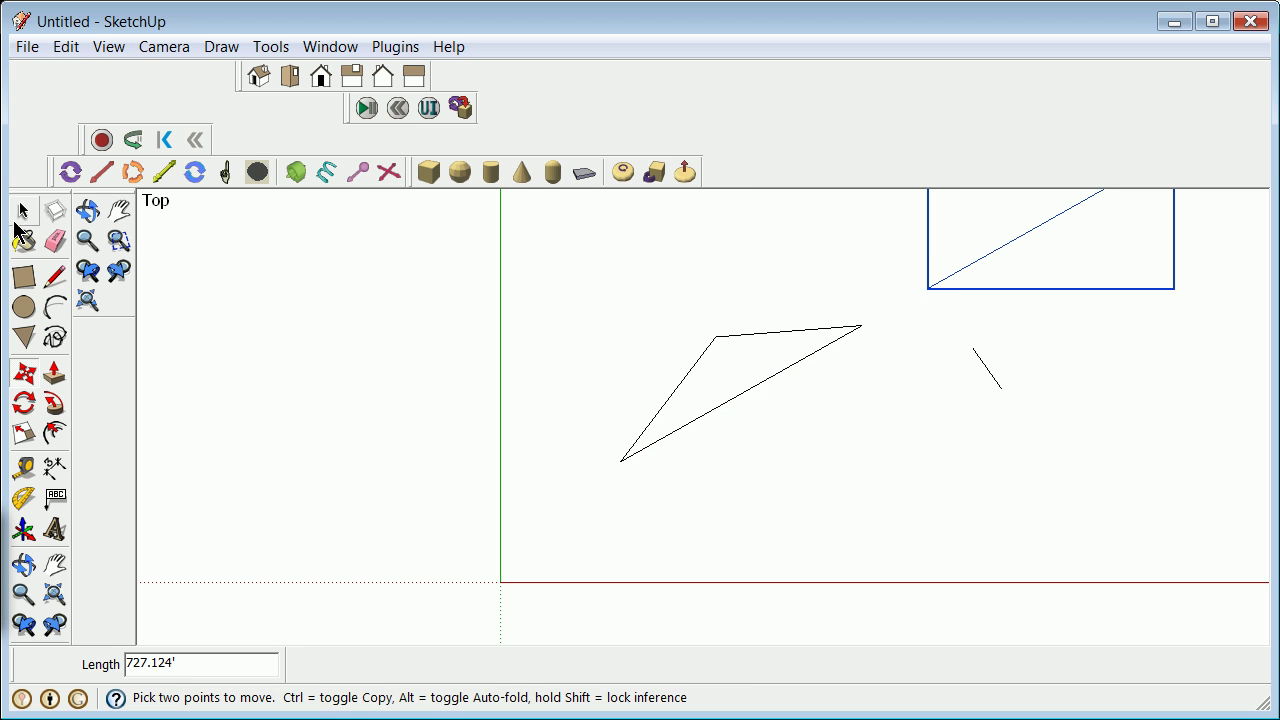
click(22, 211)
click(937, 445)
Move the short steep line's group so its upper endpoint joins the upper endpoint of the copied line, and clear the selection
scroll(978, 385, down, 2)
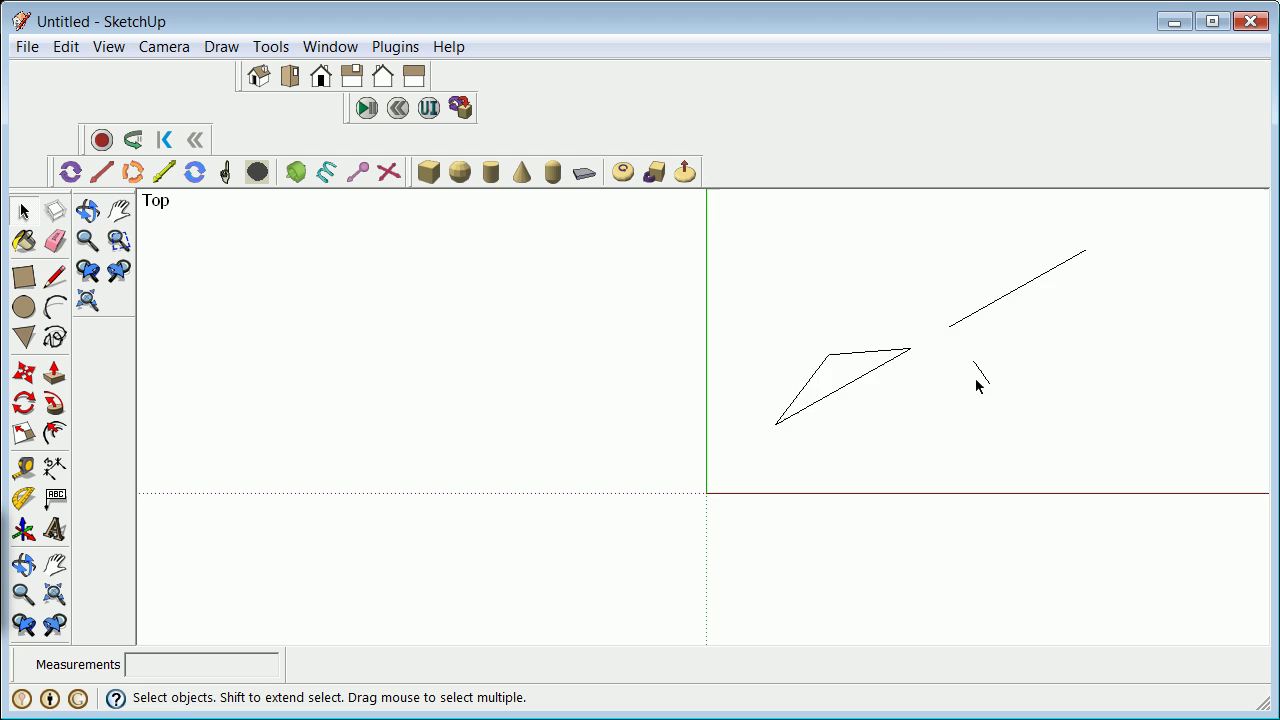
scroll(978, 374, up, 2)
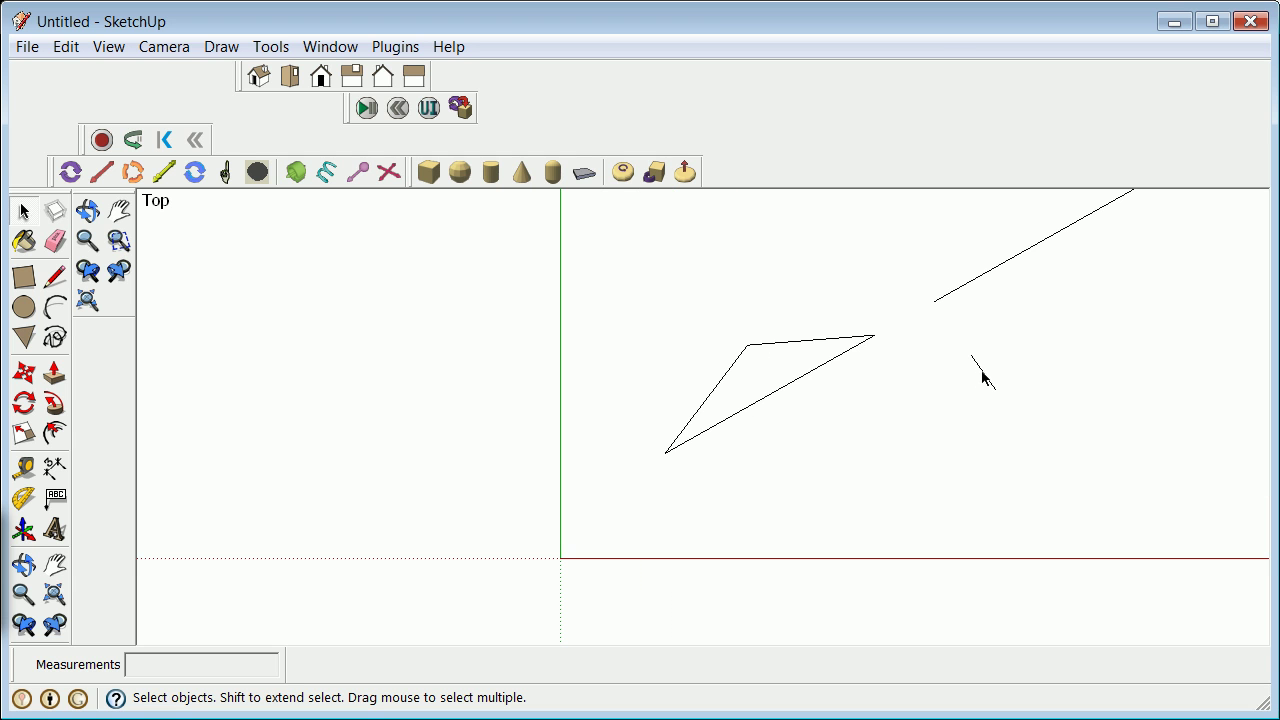
click(981, 370)
click(23, 372)
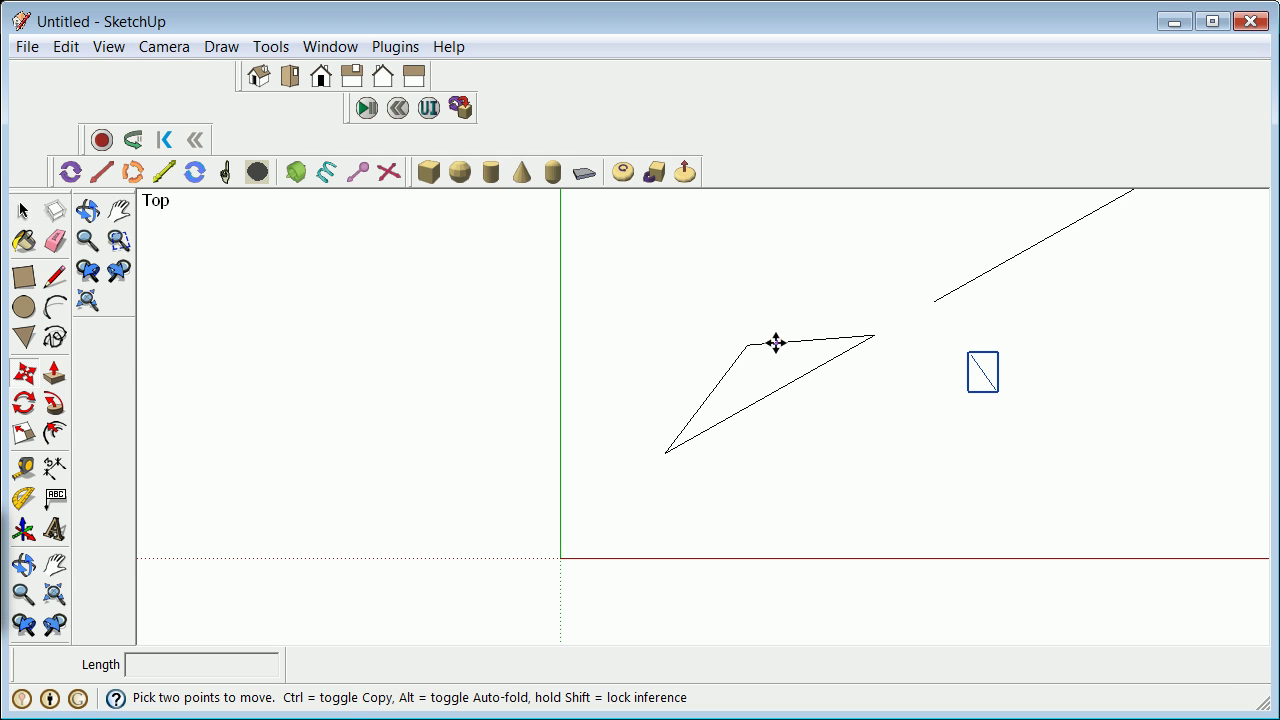
click(970, 362)
scroll(975, 360, down, 2)
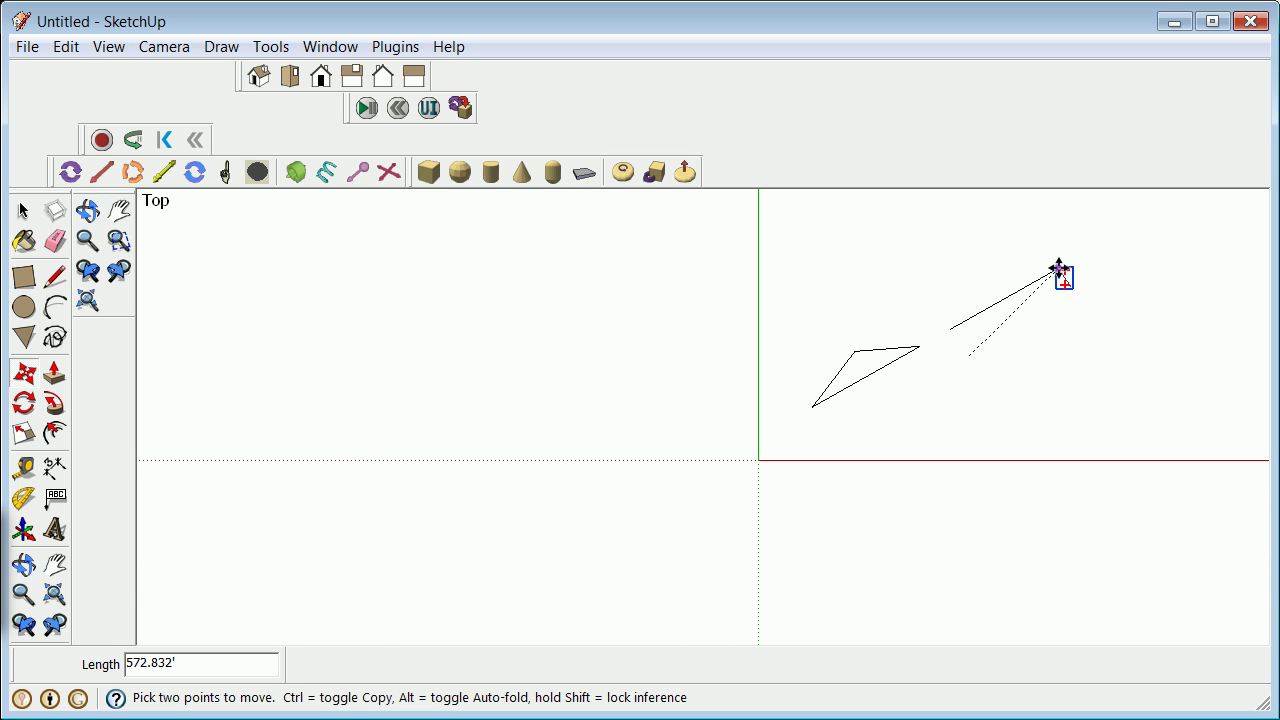
scroll(1063, 272, up, 3)
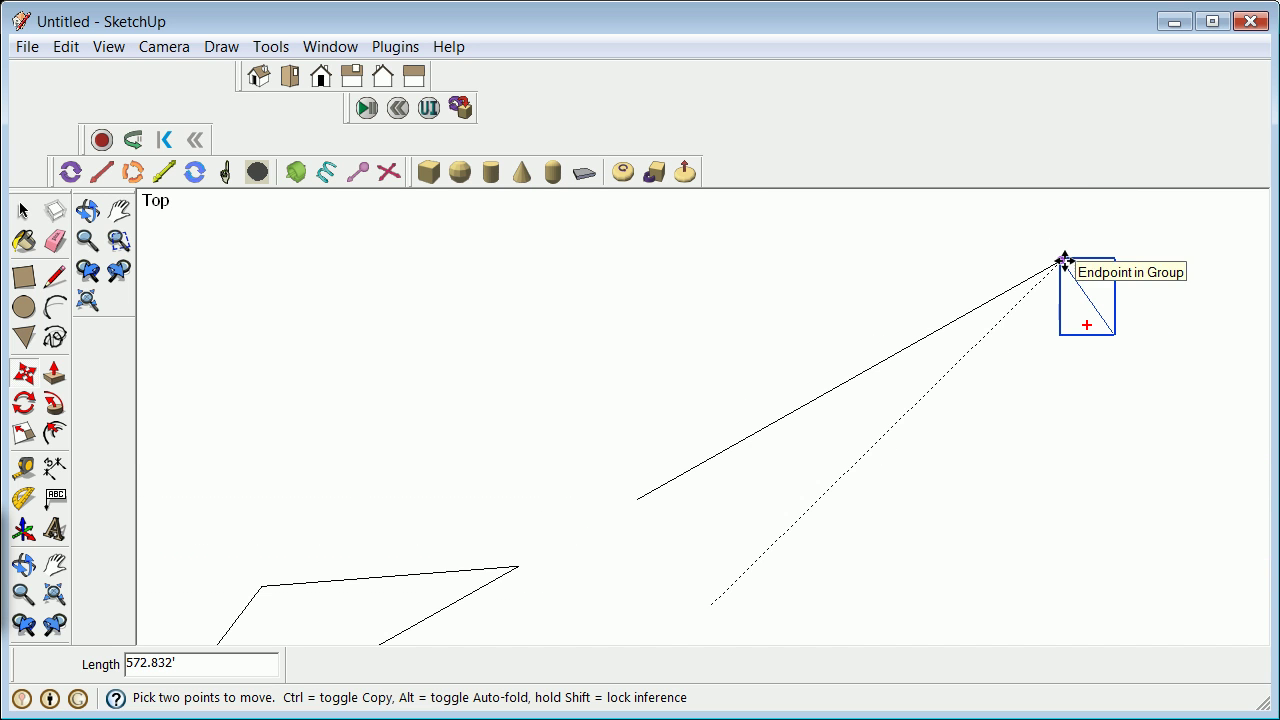
click(1061, 262)
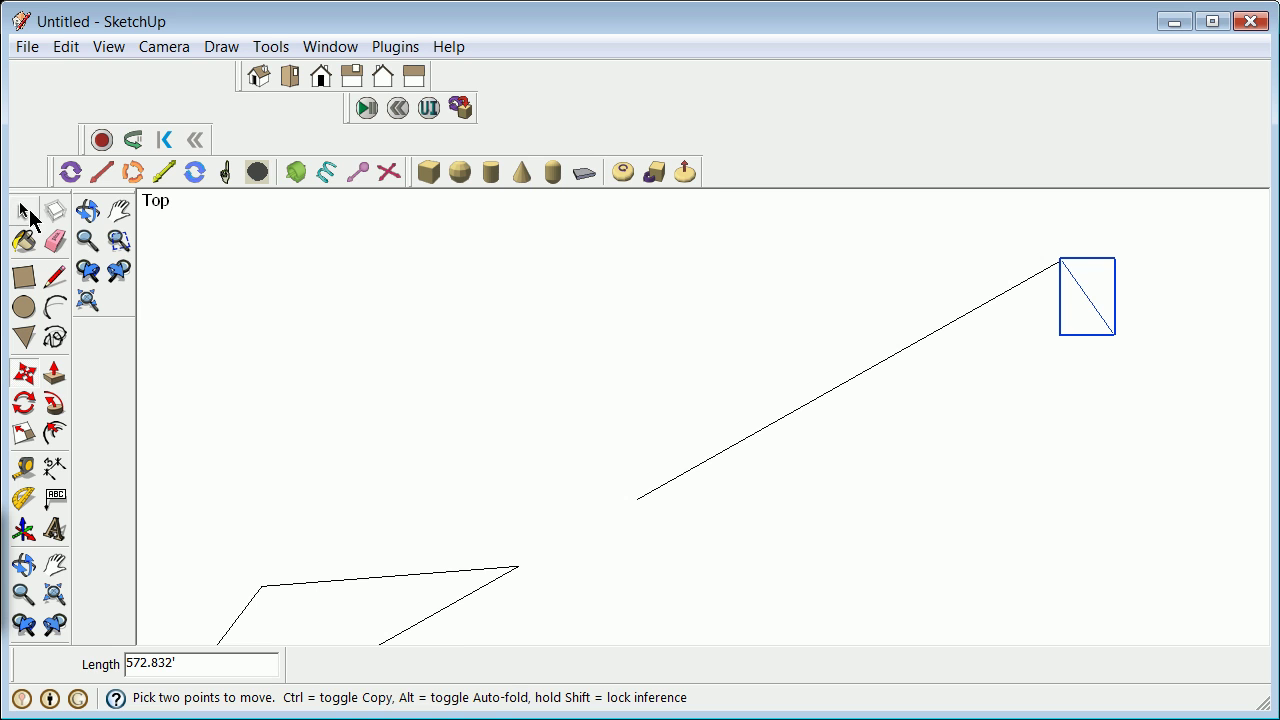
click(24, 211)
click(557, 347)
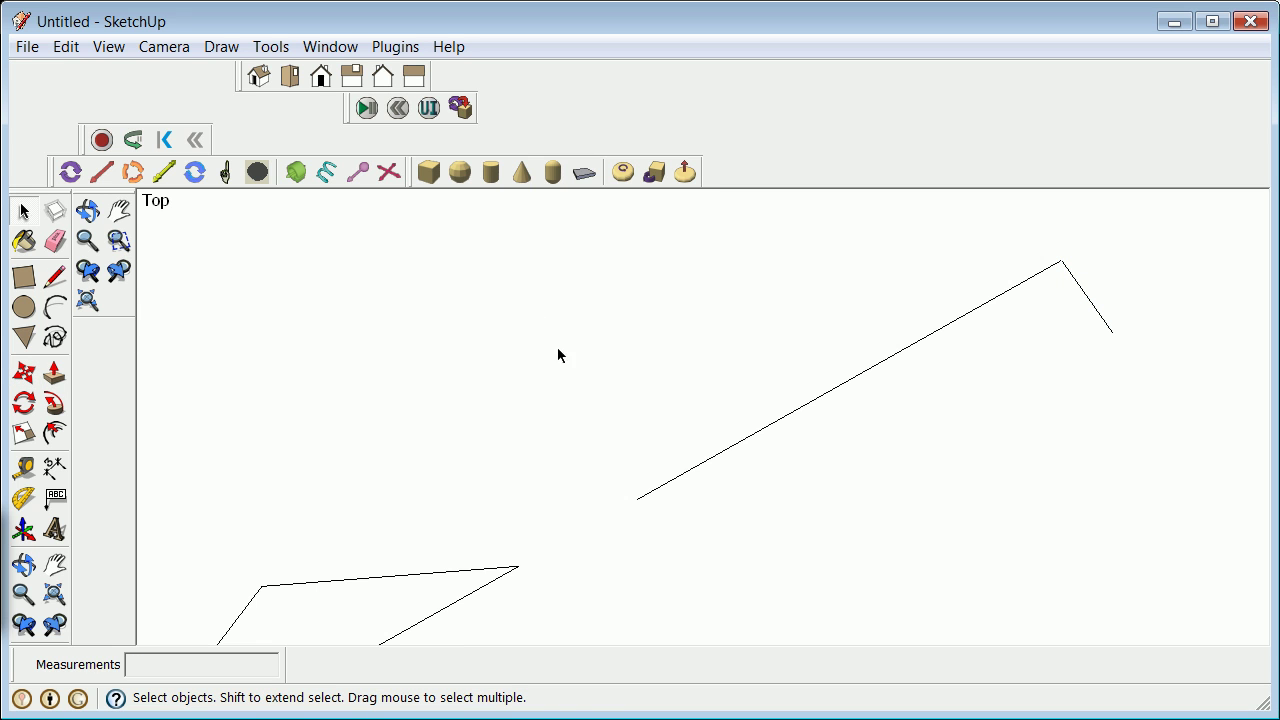
Draw a line from the copied line's lower endpoint to the free lower endpoint of the short steep line
click(55, 276)
click(637, 498)
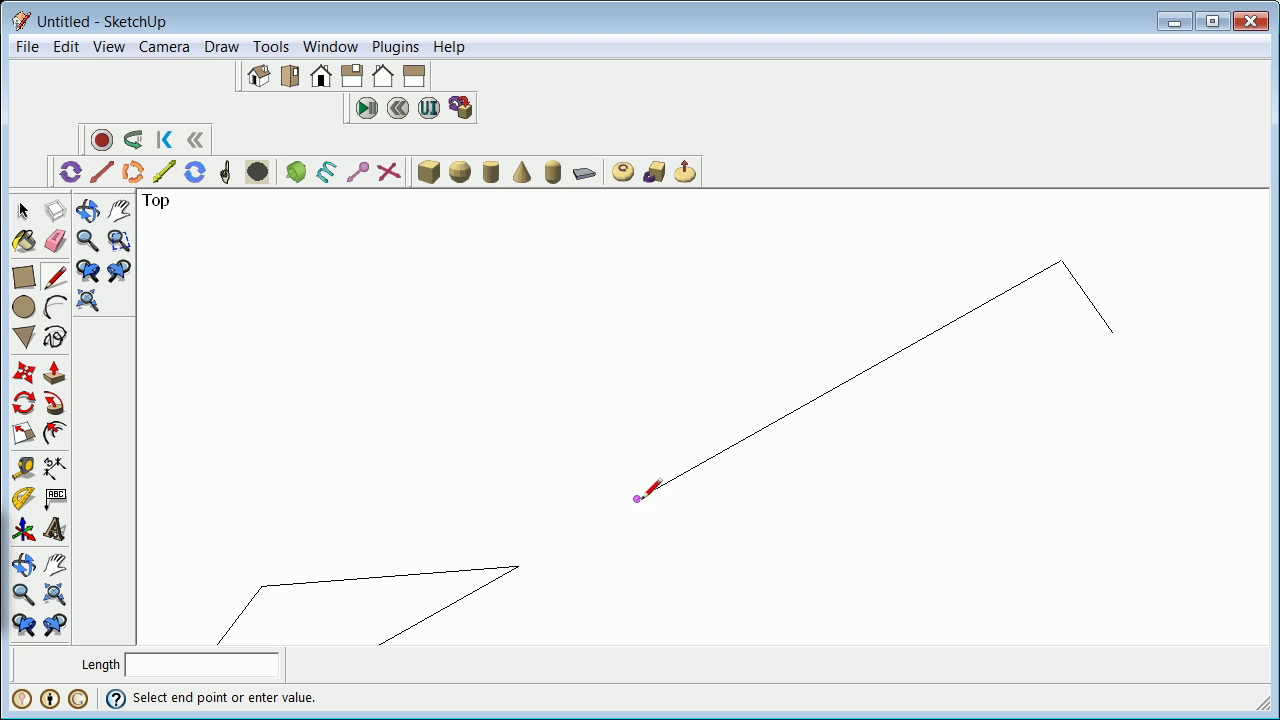
click(1112, 332)
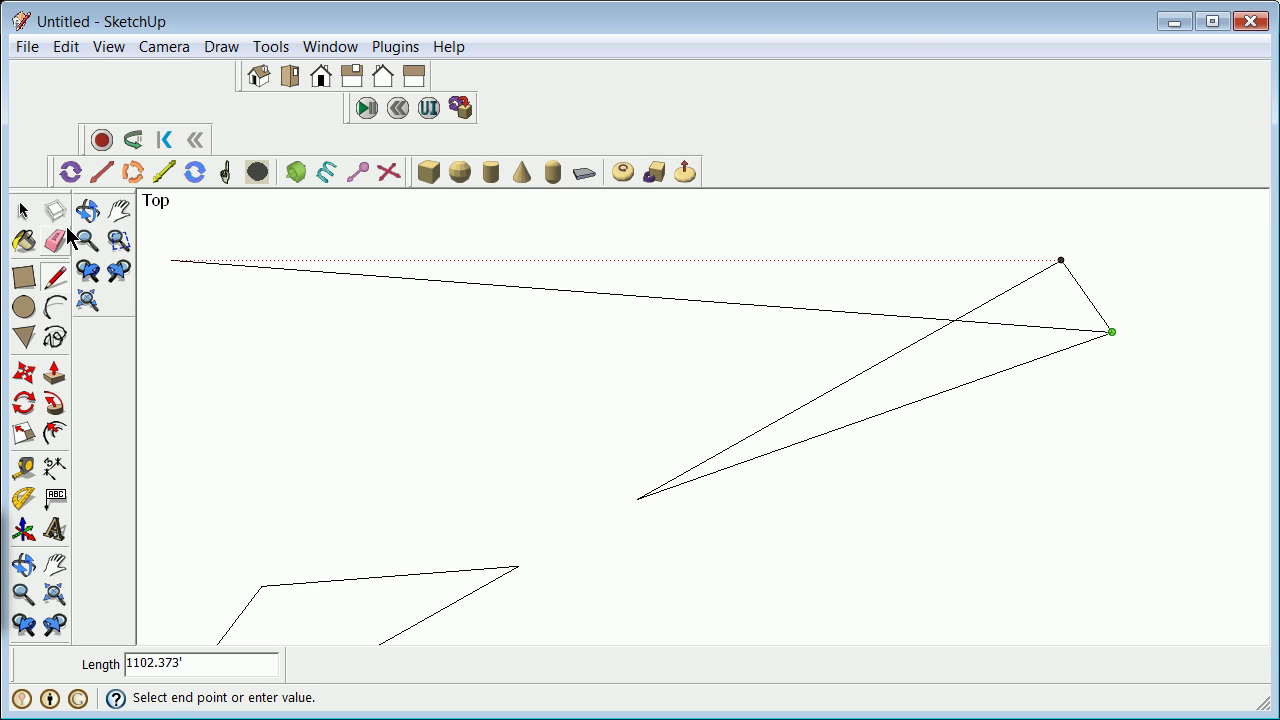
click(30, 211)
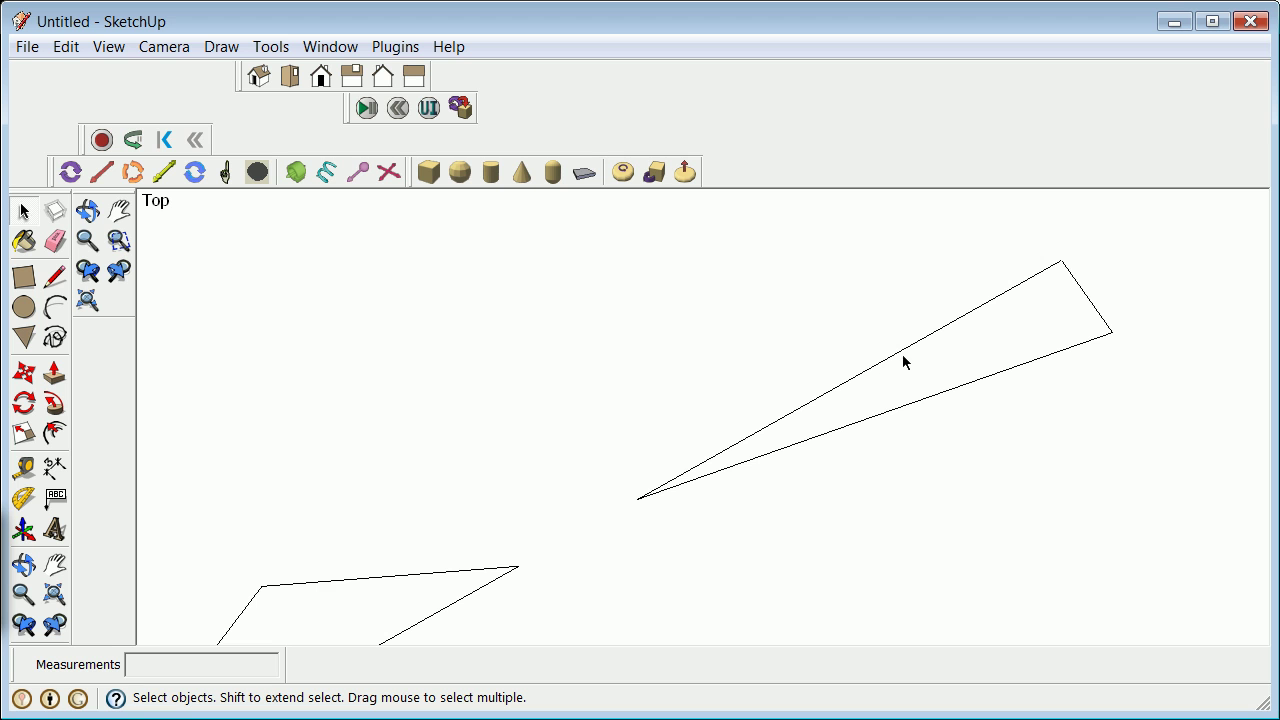
Make the line closing the second triangle its own group
click(880, 414)
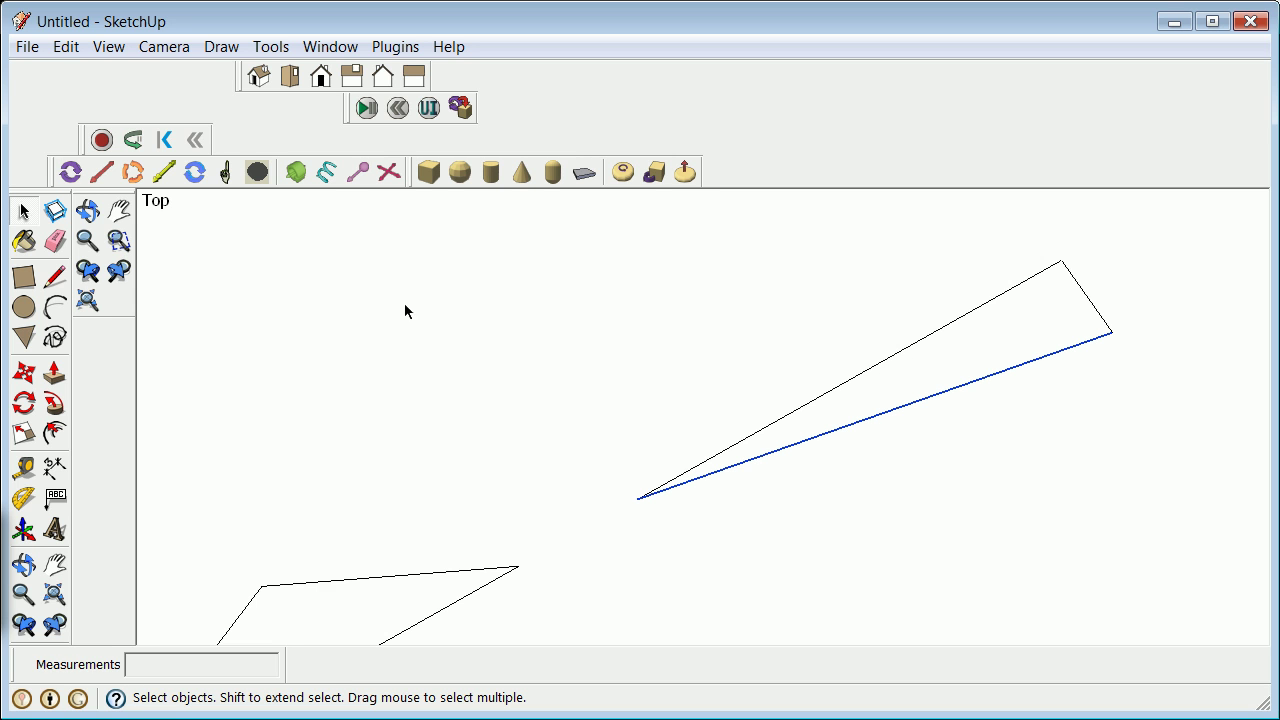
click(66, 47)
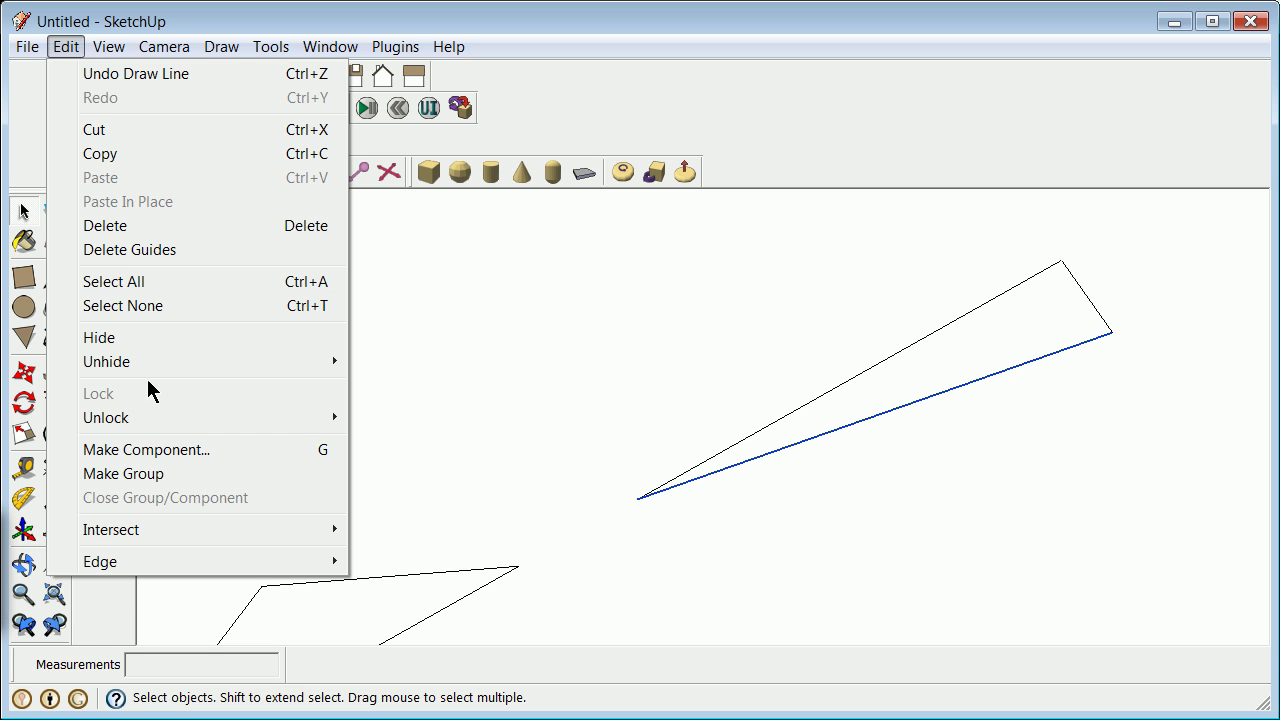
click(171, 473)
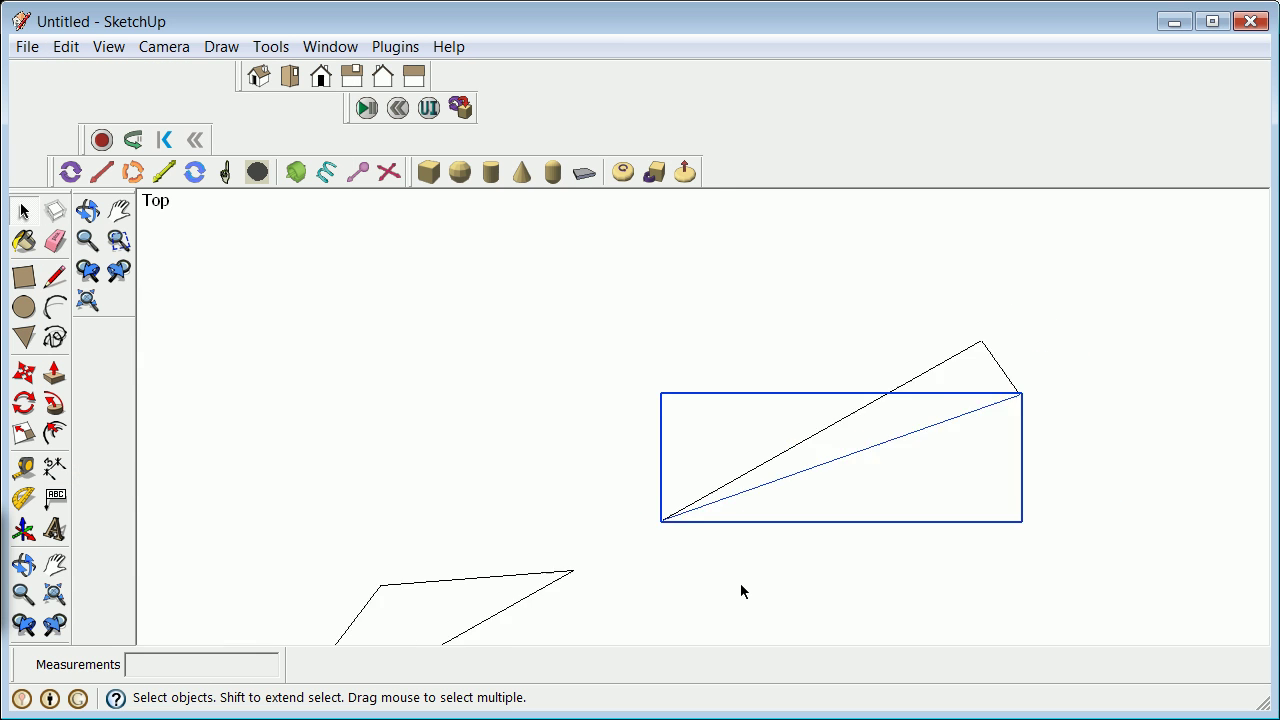
scroll(740, 591, down, 3)
scroll(653, 640, up, 3)
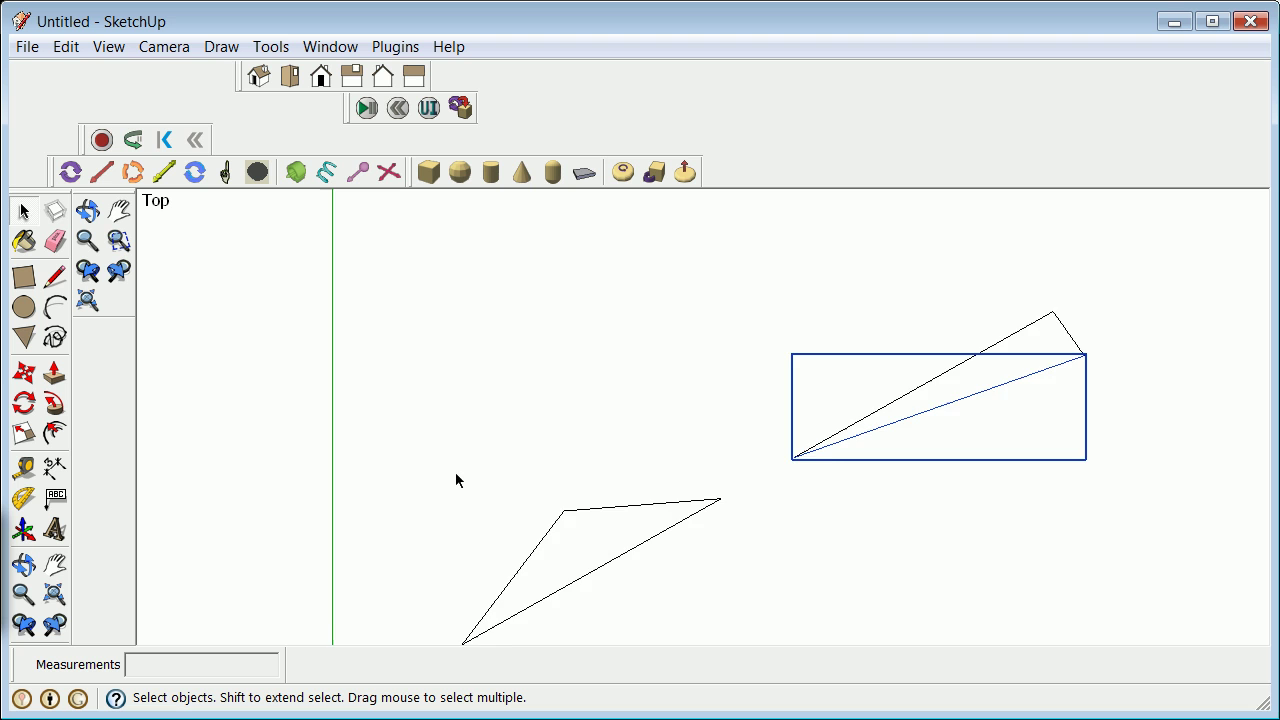
Erase all three line groups of the first triangle, the one nearest the origin
scroll(455, 480, down, 3)
scroll(460, 500, down, 1)
drag(445, 464, 613, 600)
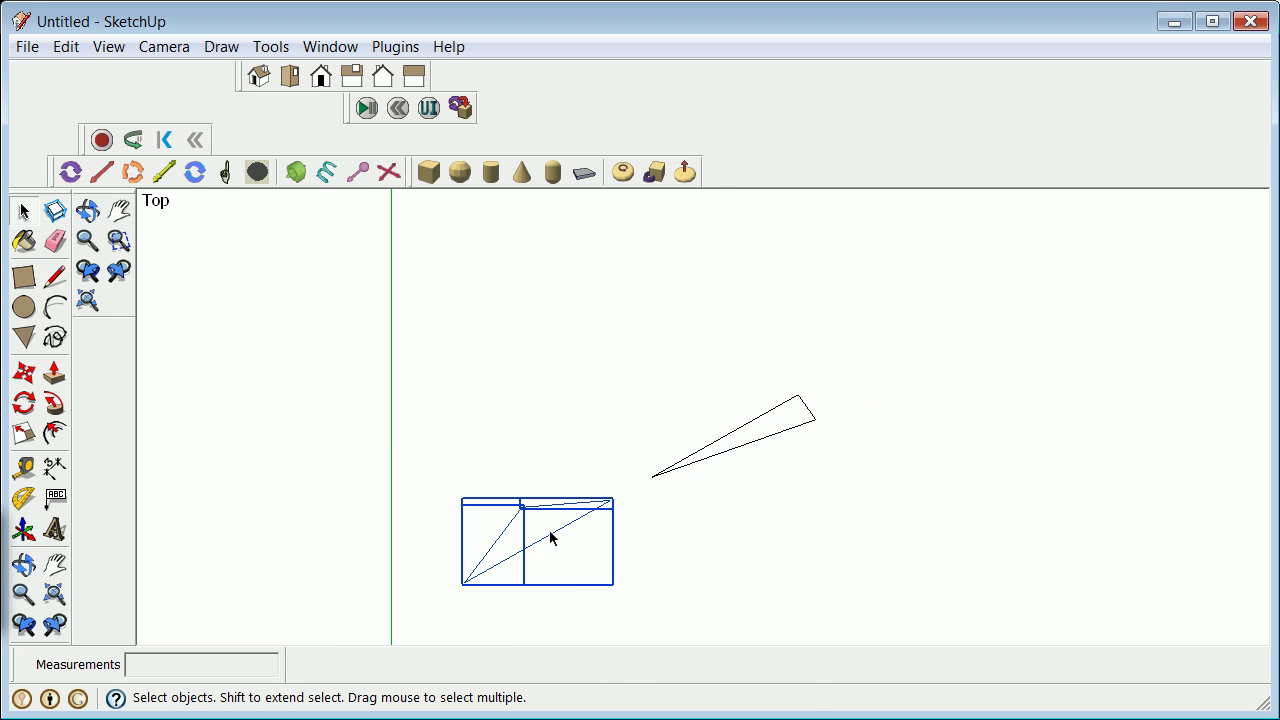
right_click(552, 538)
click(605, 575)
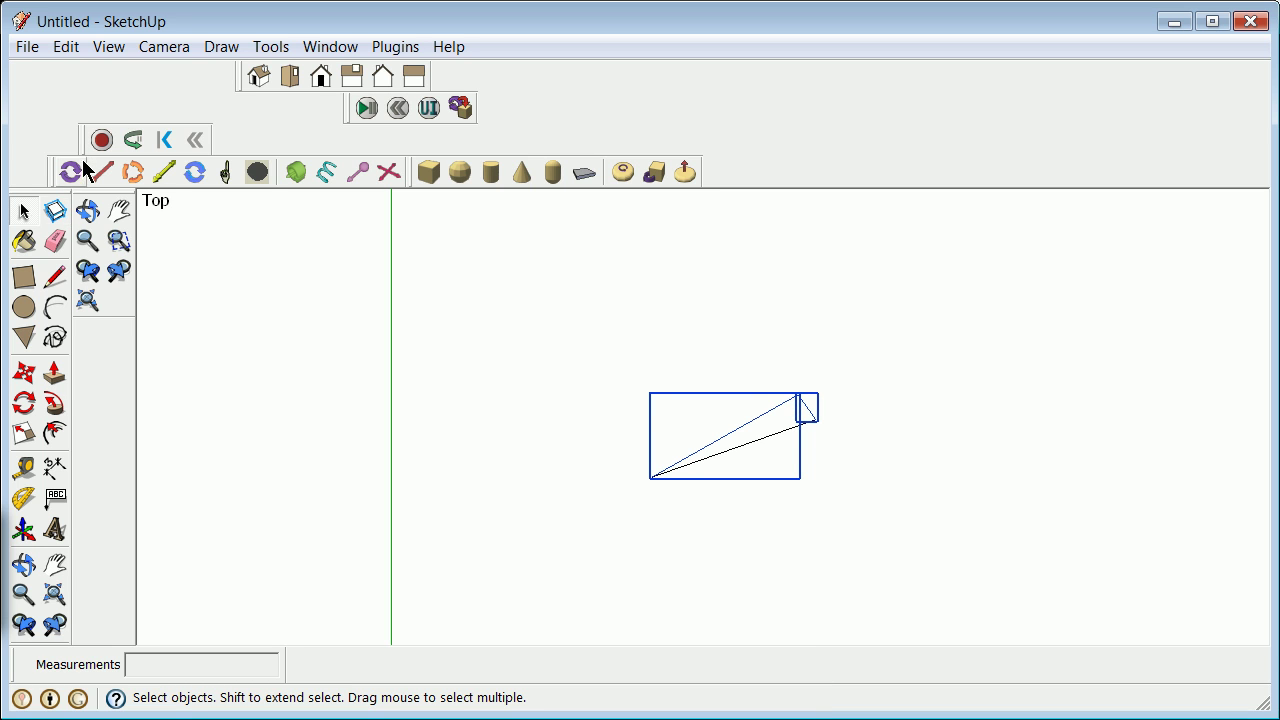
Cut the copied long line and the short steep line groups, keeping only the second triangle's closing line
scroll(808, 412, up, 4)
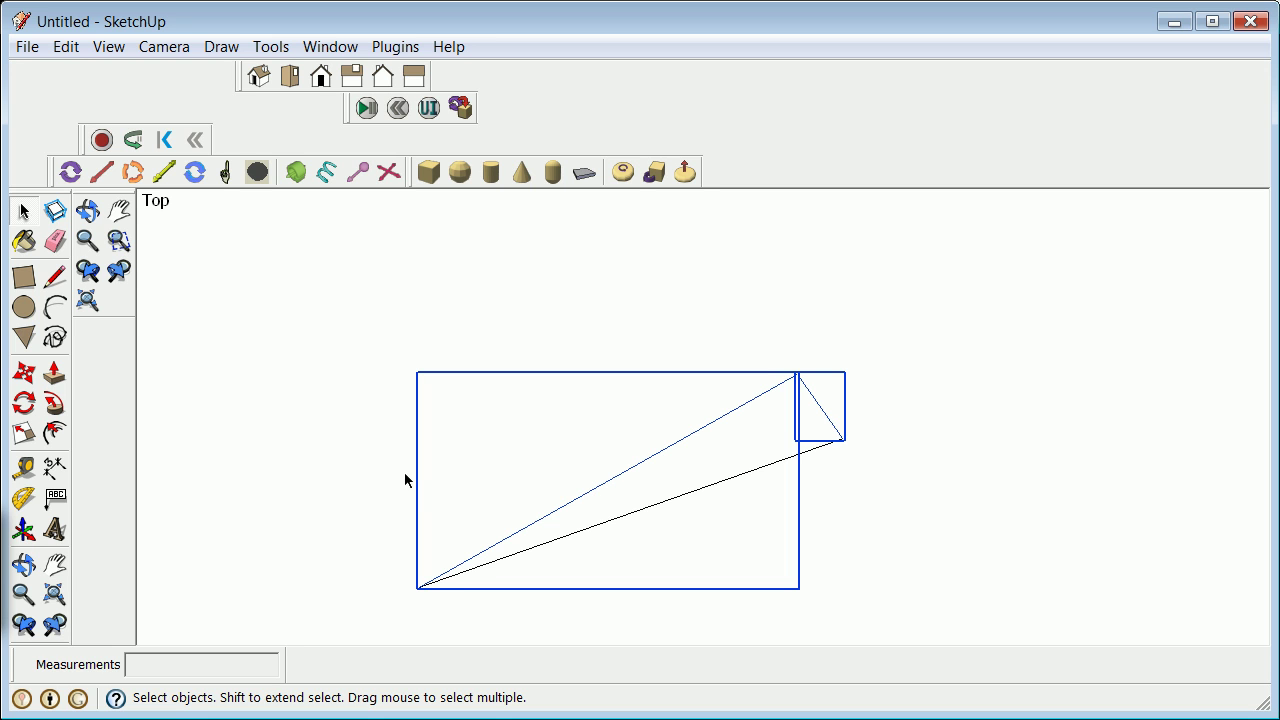
click(66, 47)
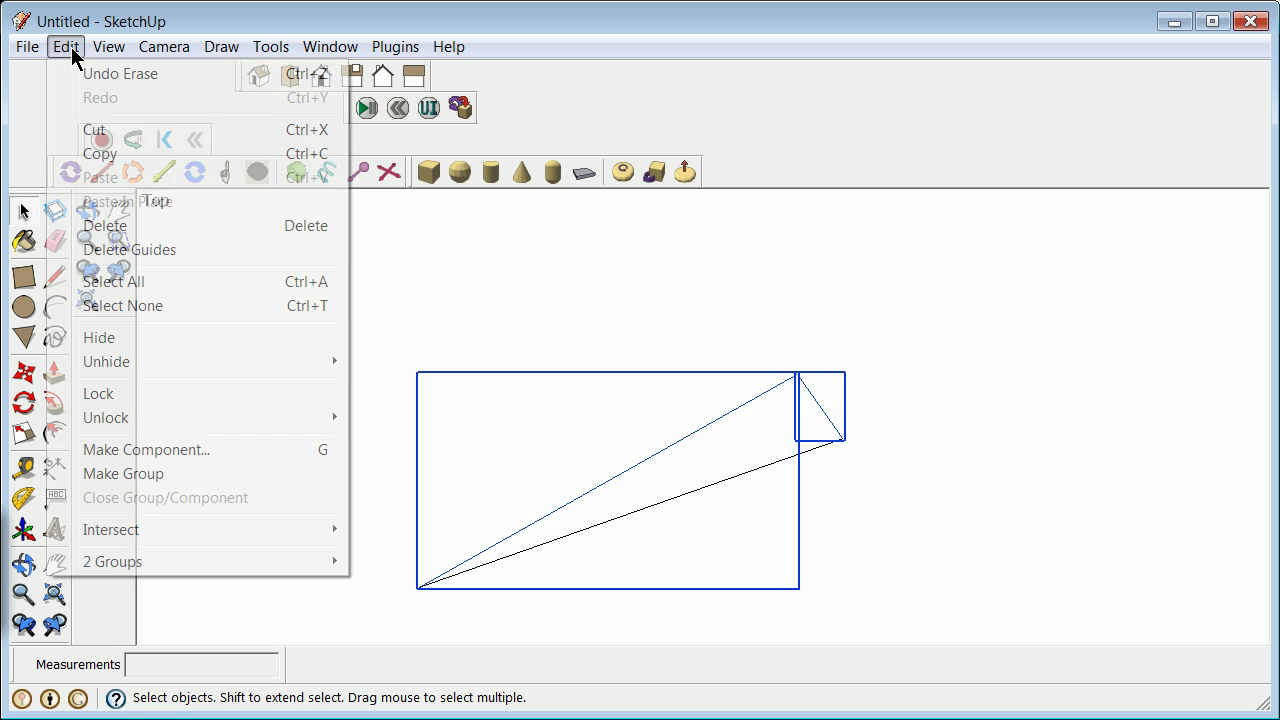
click(94, 130)
Draw a small circle centred on the upper endpoint of the remaining resultant line
scroll(690, 450, down, 5)
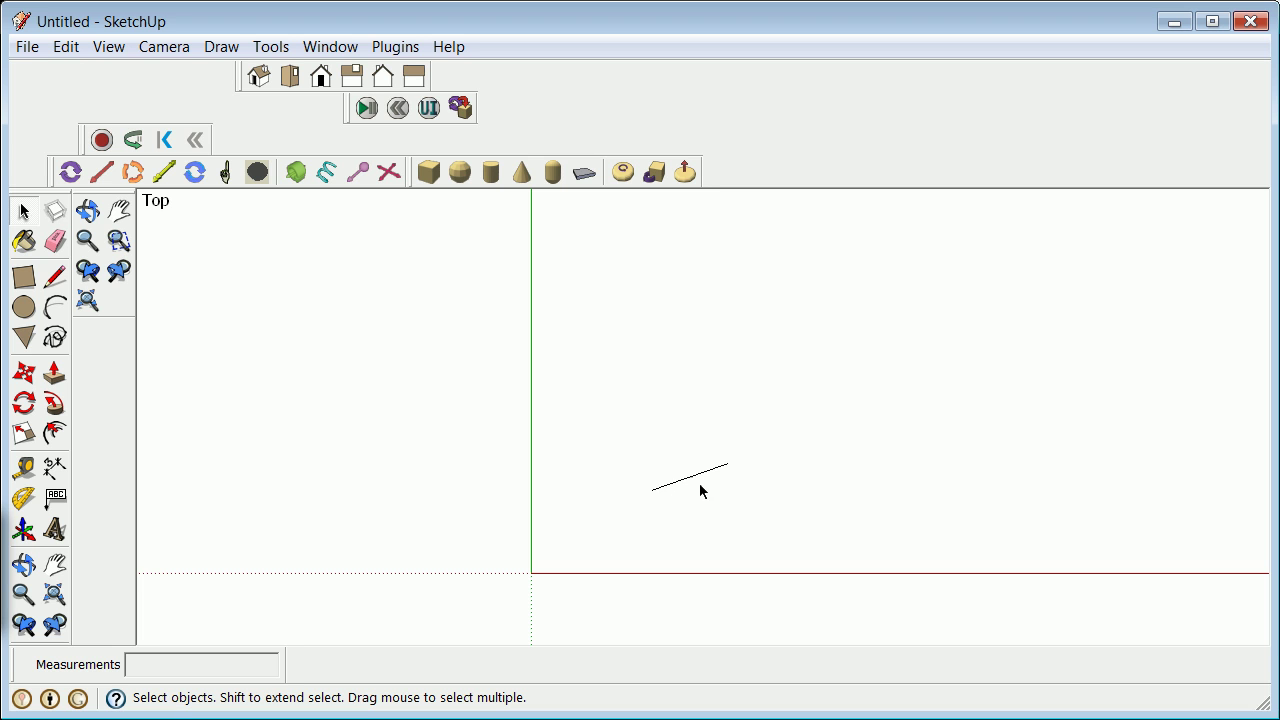
scroll(708, 465, up, 3)
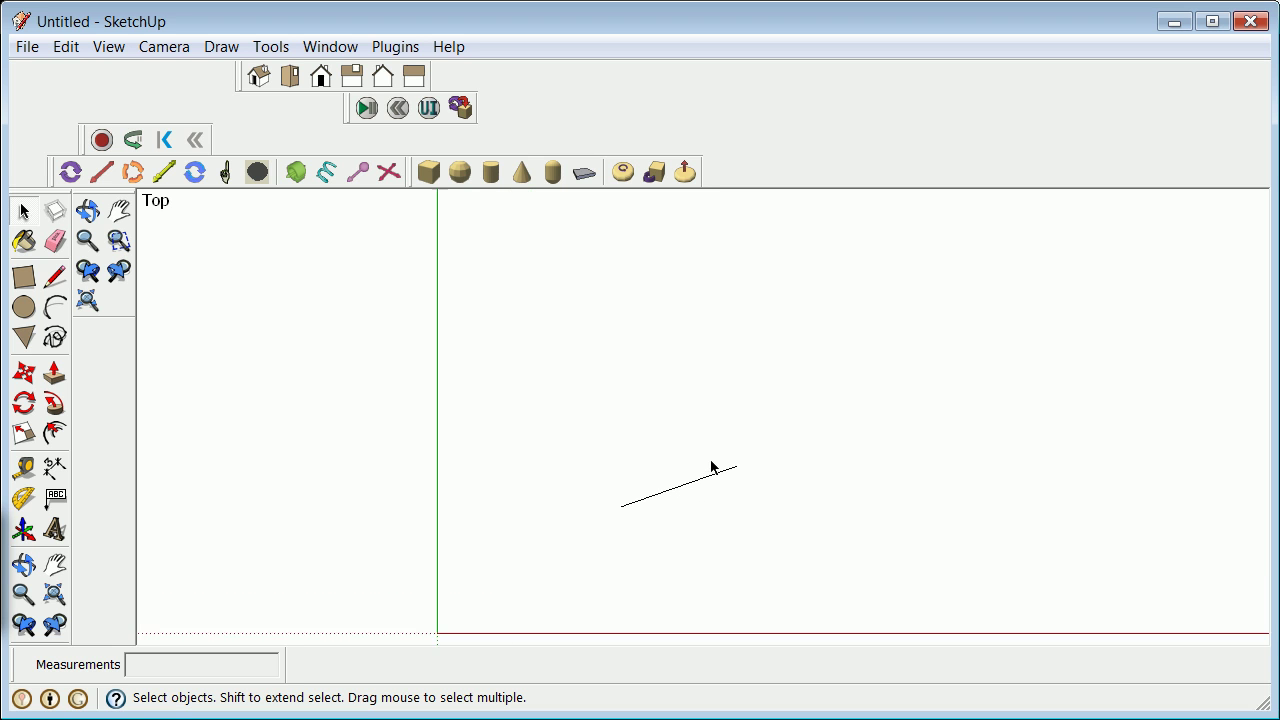
click(33, 313)
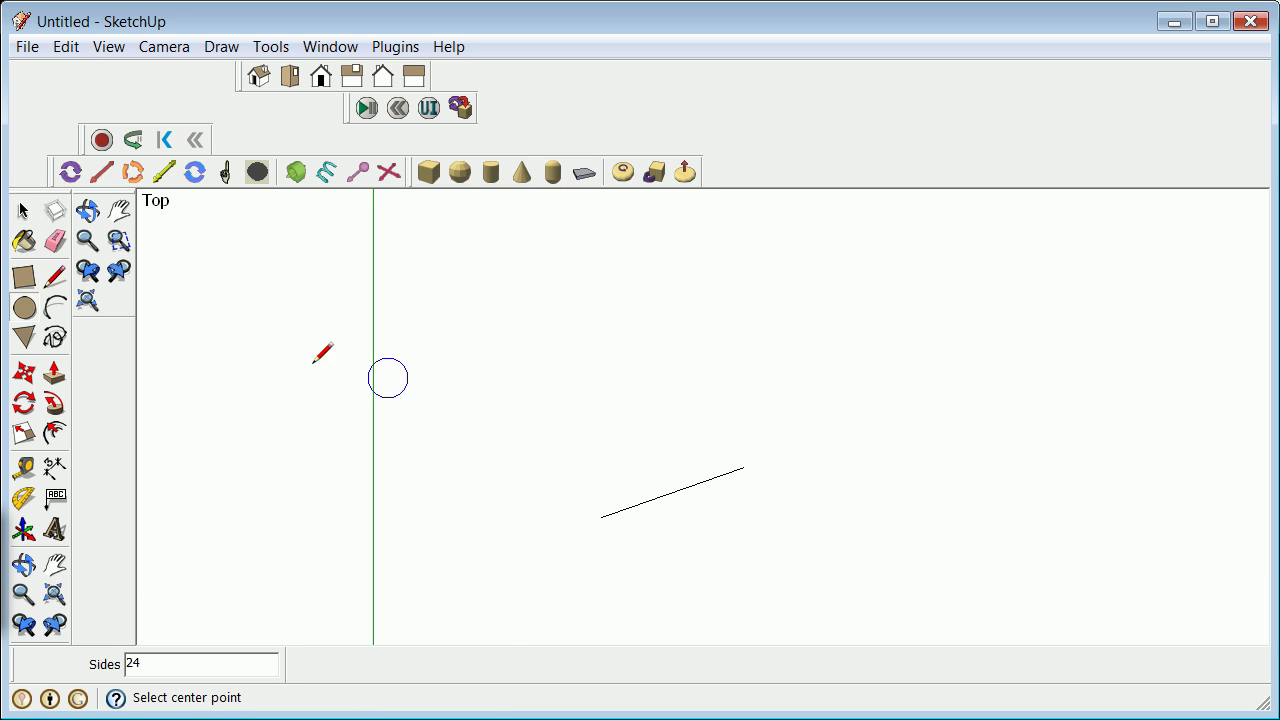
click(742, 466)
click(757, 458)
scroll(668, 508, up, 3)
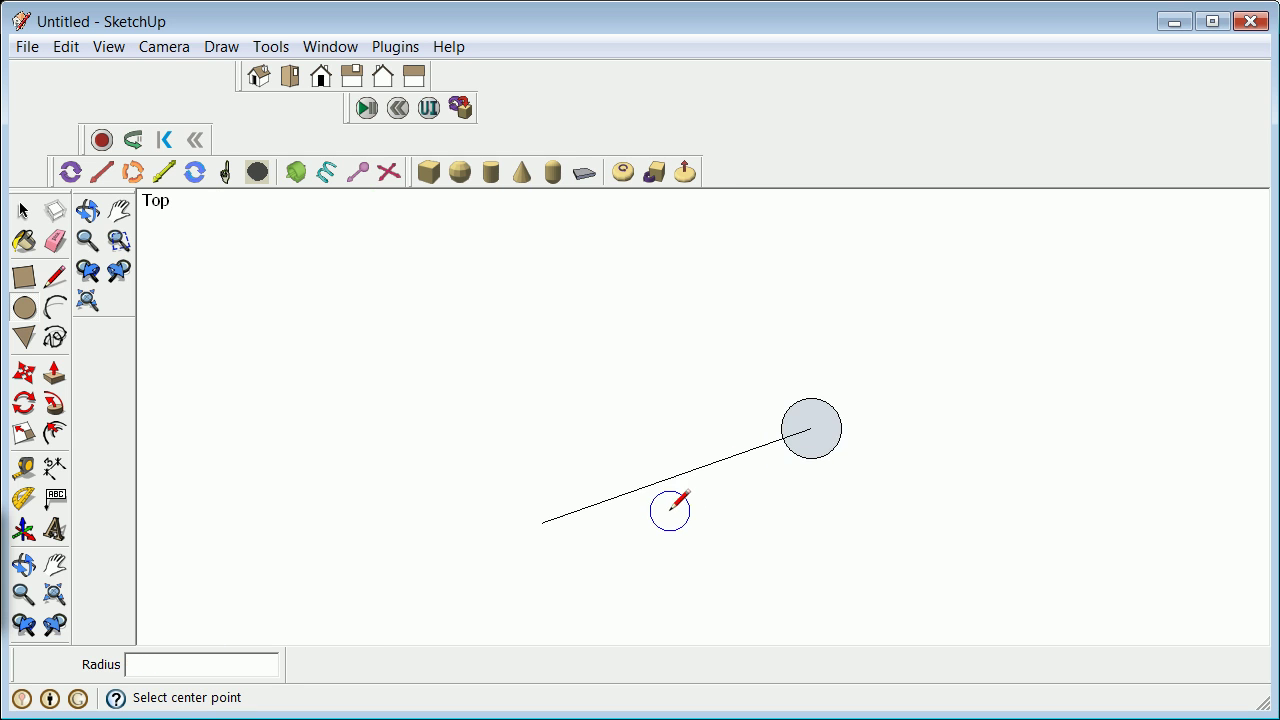
scroll(676, 500, up, 1)
click(24, 210)
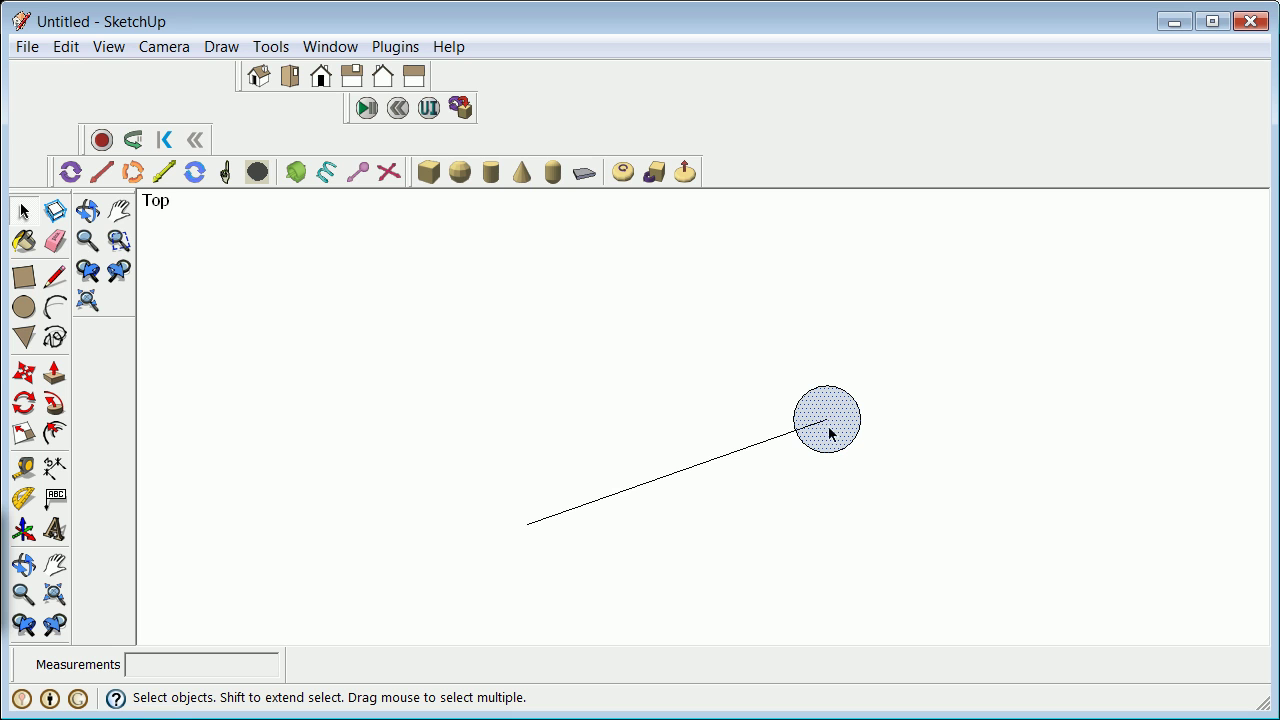
click(712, 460)
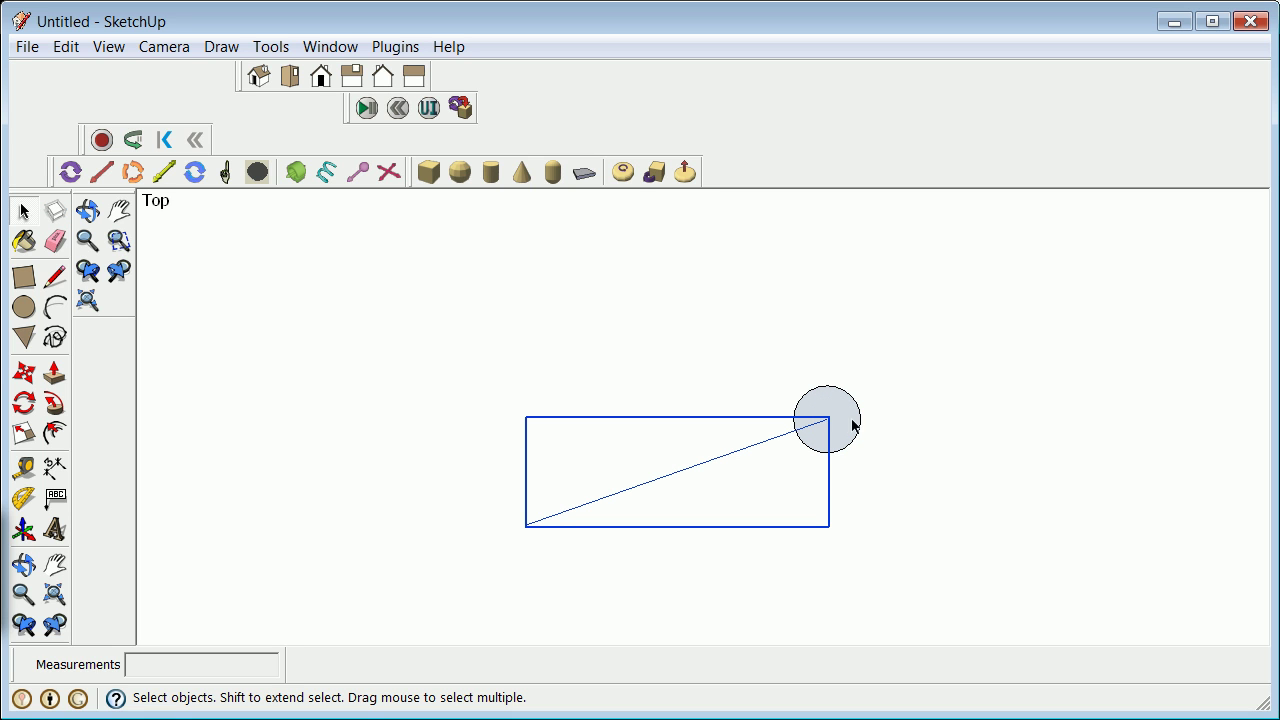
click(509, 305)
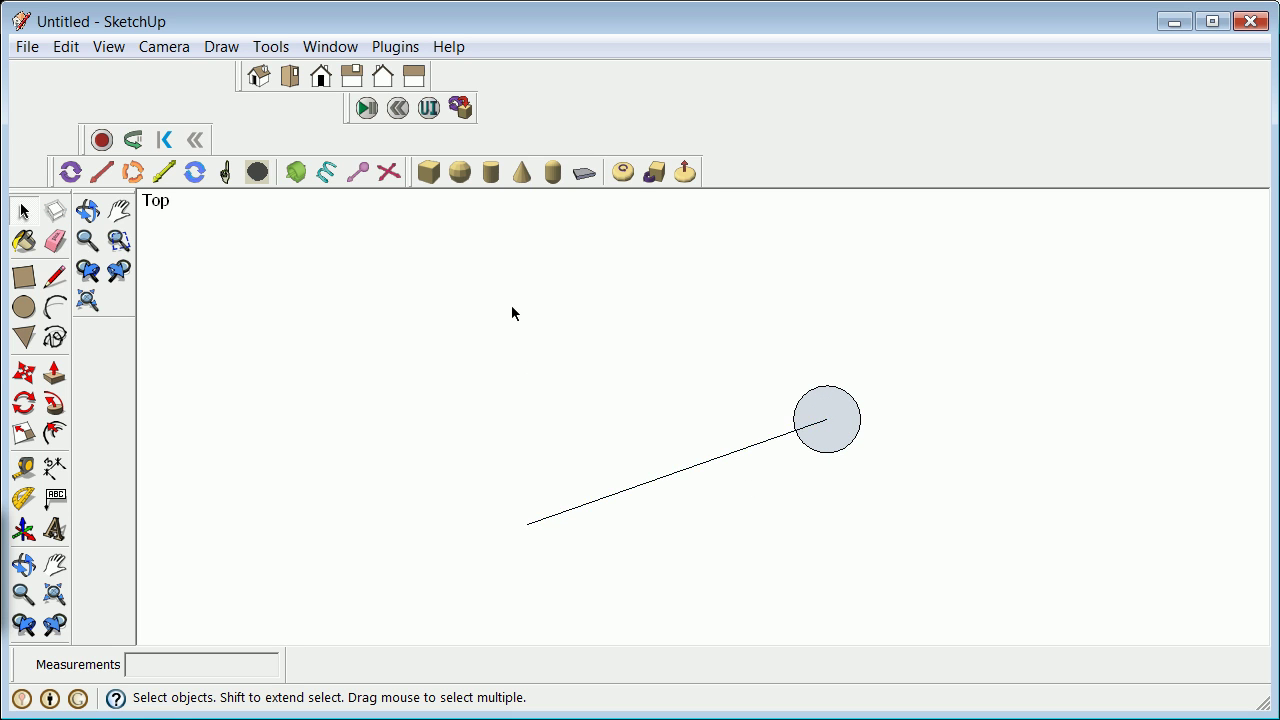
Draw a line from the origin to the lower endpoint of the resultant line
scroll(511, 305, down, 3)
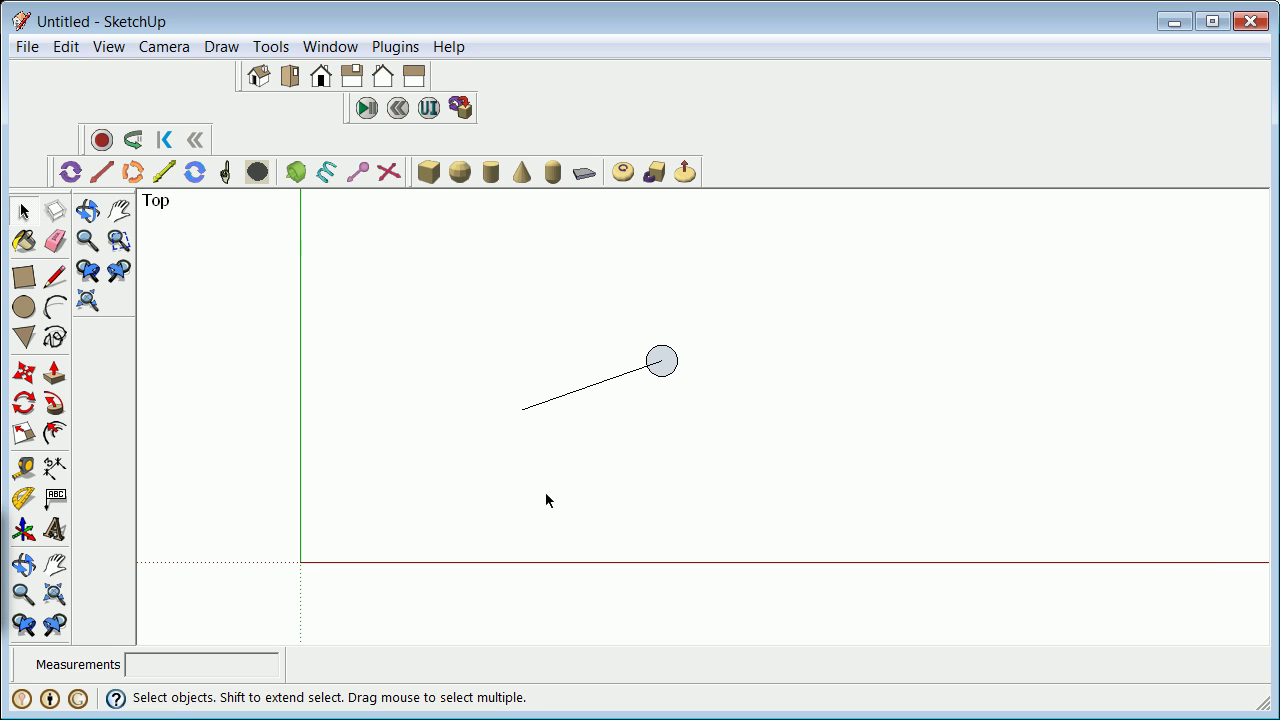
click(55, 277)
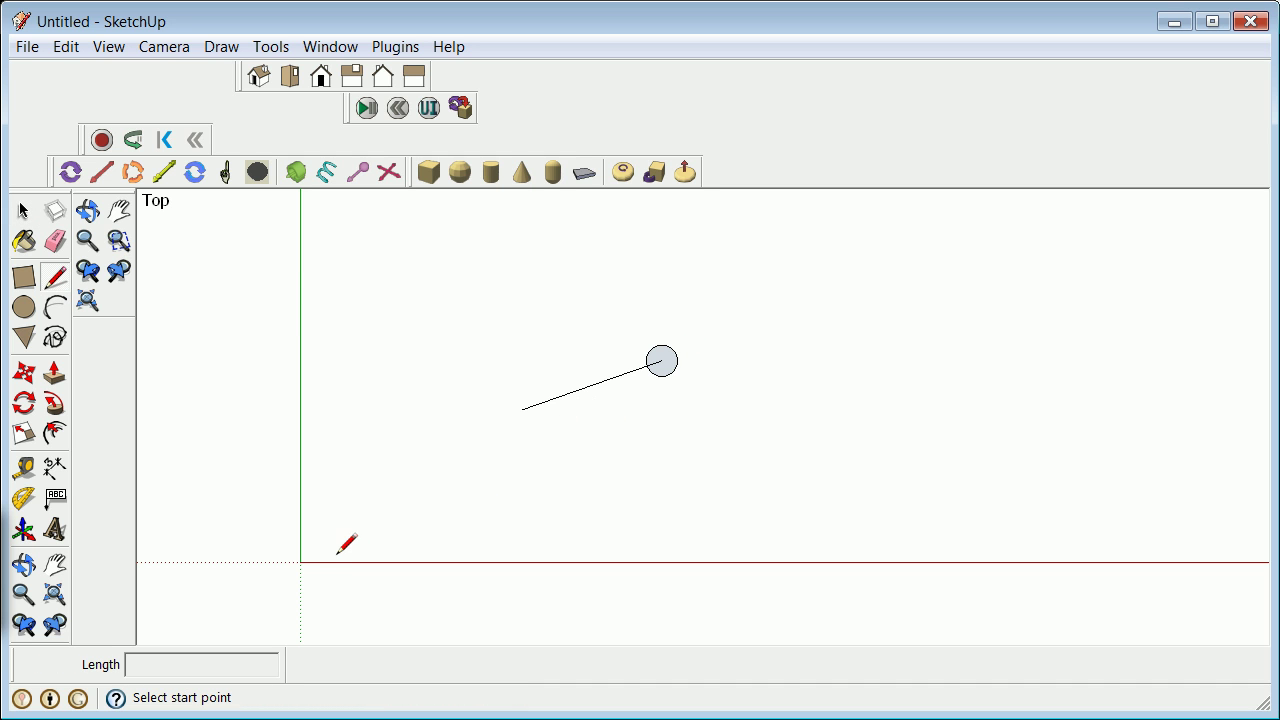
click(300, 562)
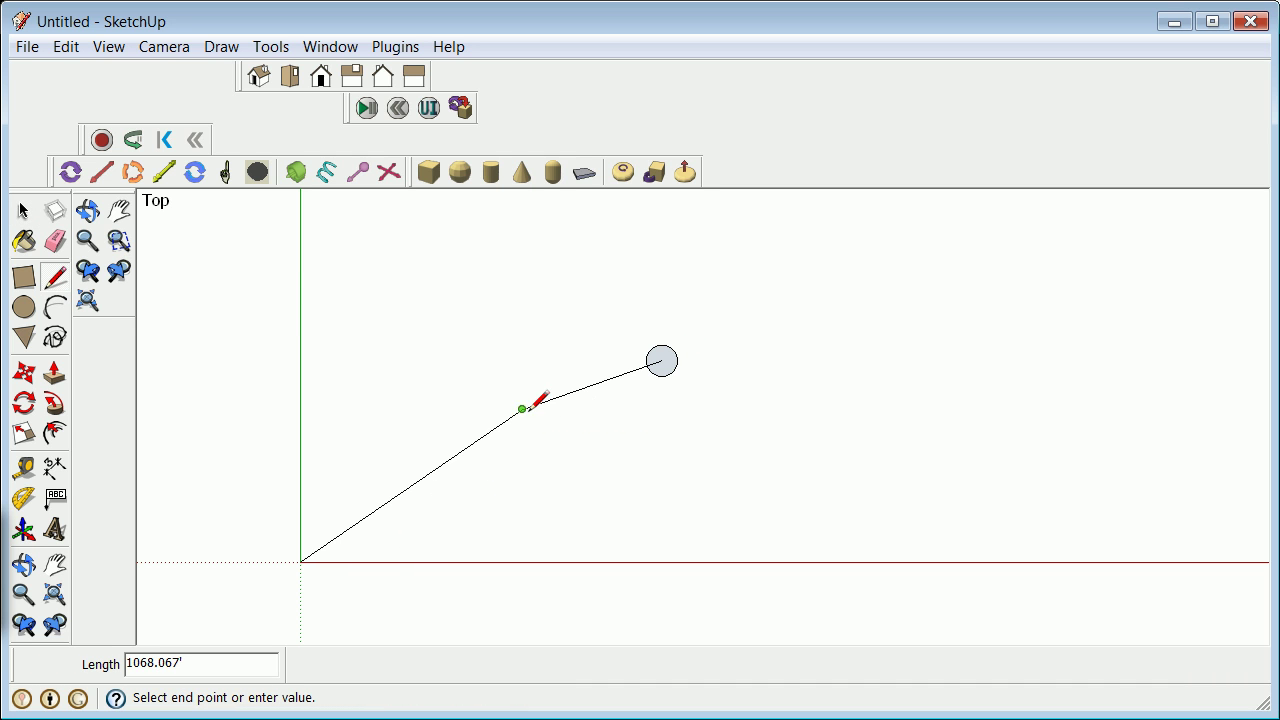
click(522, 409)
click(23, 211)
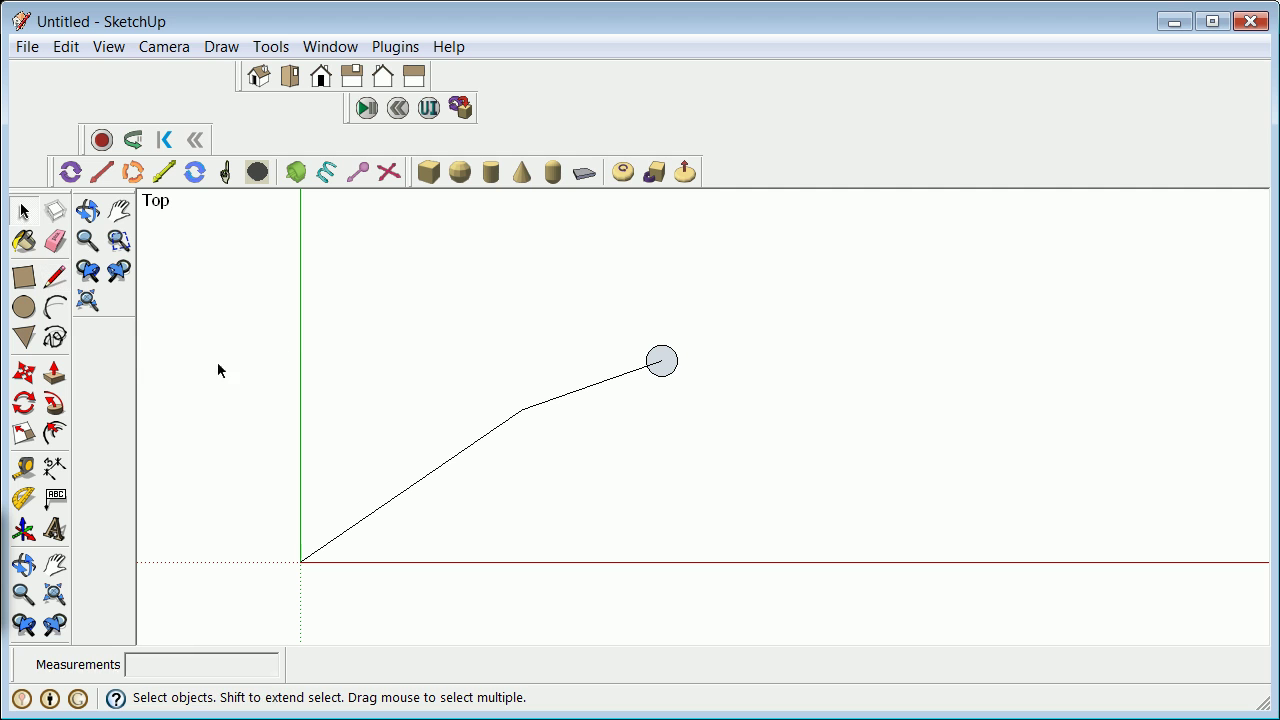
Copy the line from the origin so that its upper endpoint lands on the circle's centre
click(421, 490)
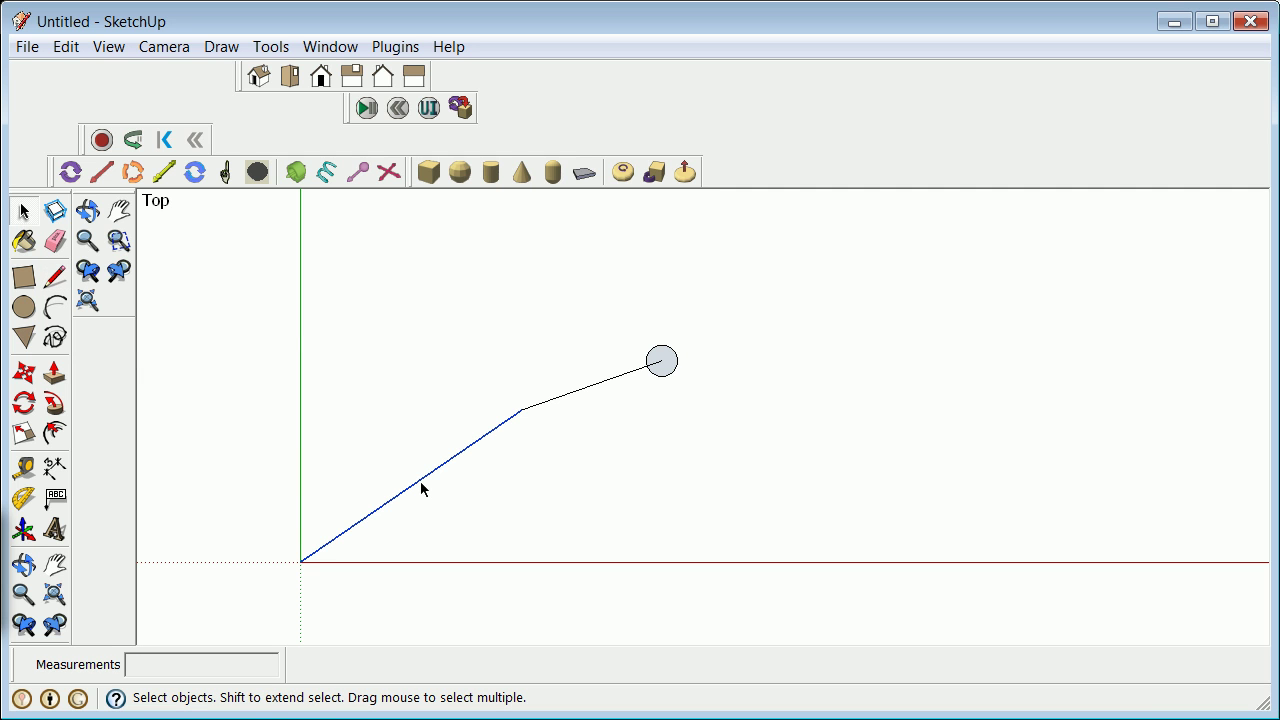
click(24, 375)
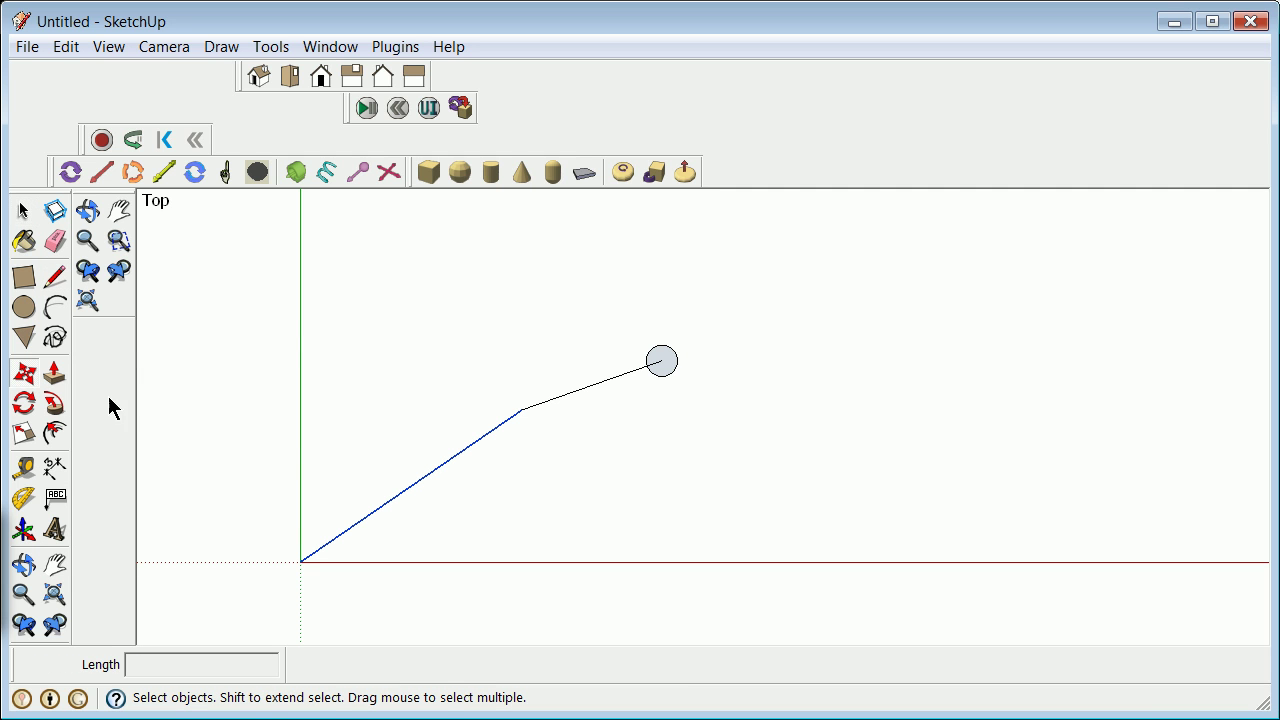
click(522, 409)
key(ctrl)
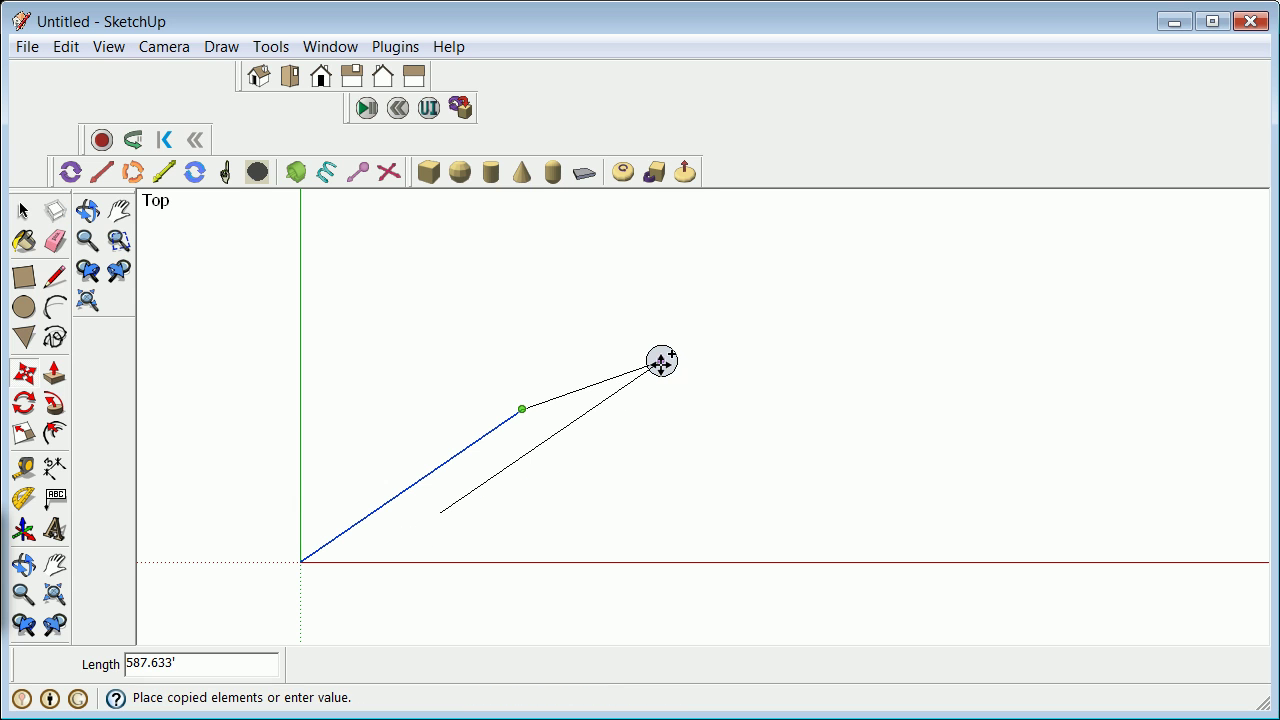
click(660, 363)
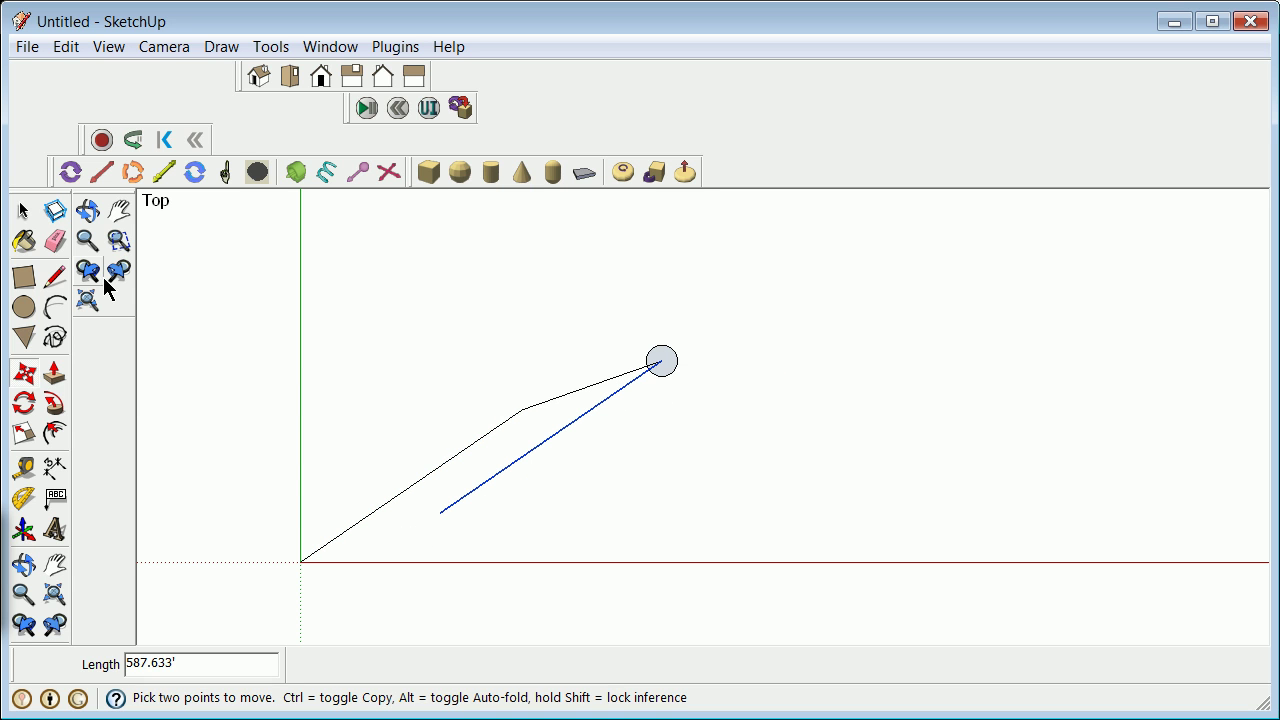
Draw a line from the origin to the copied line's lower endpoint, closing the parallelogram
click(55, 276)
click(301, 561)
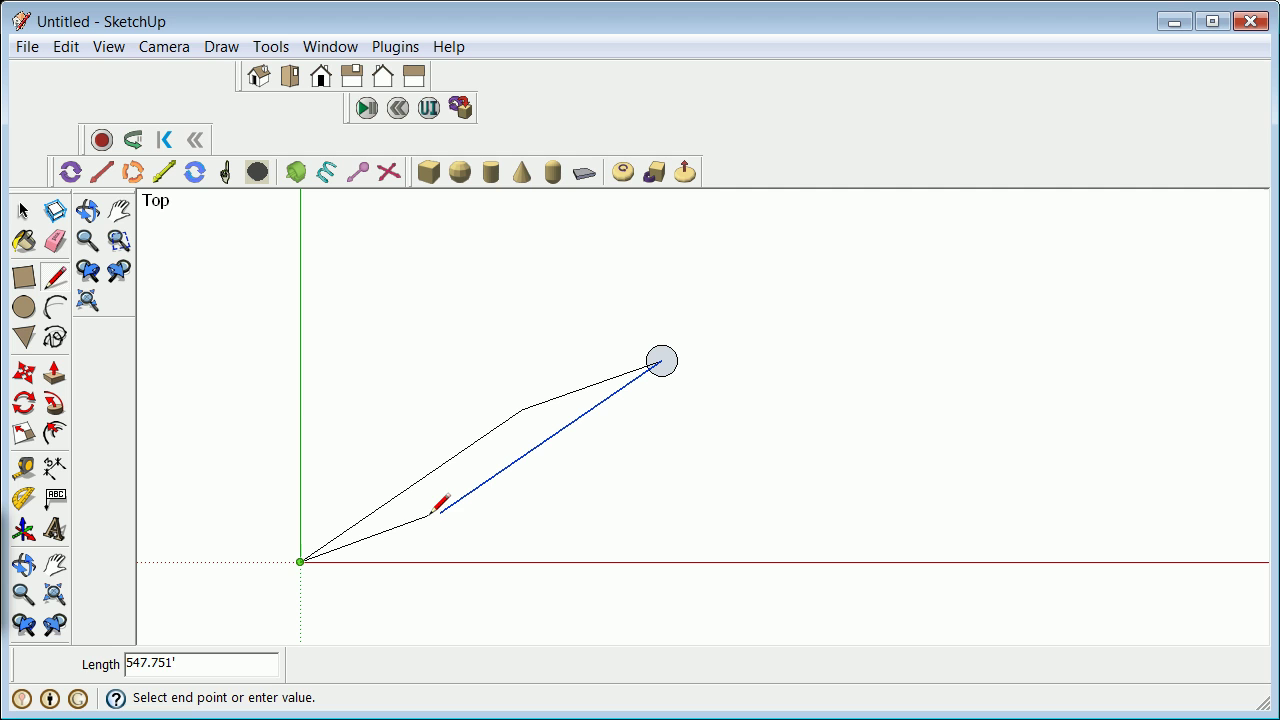
click(440, 513)
click(23, 210)
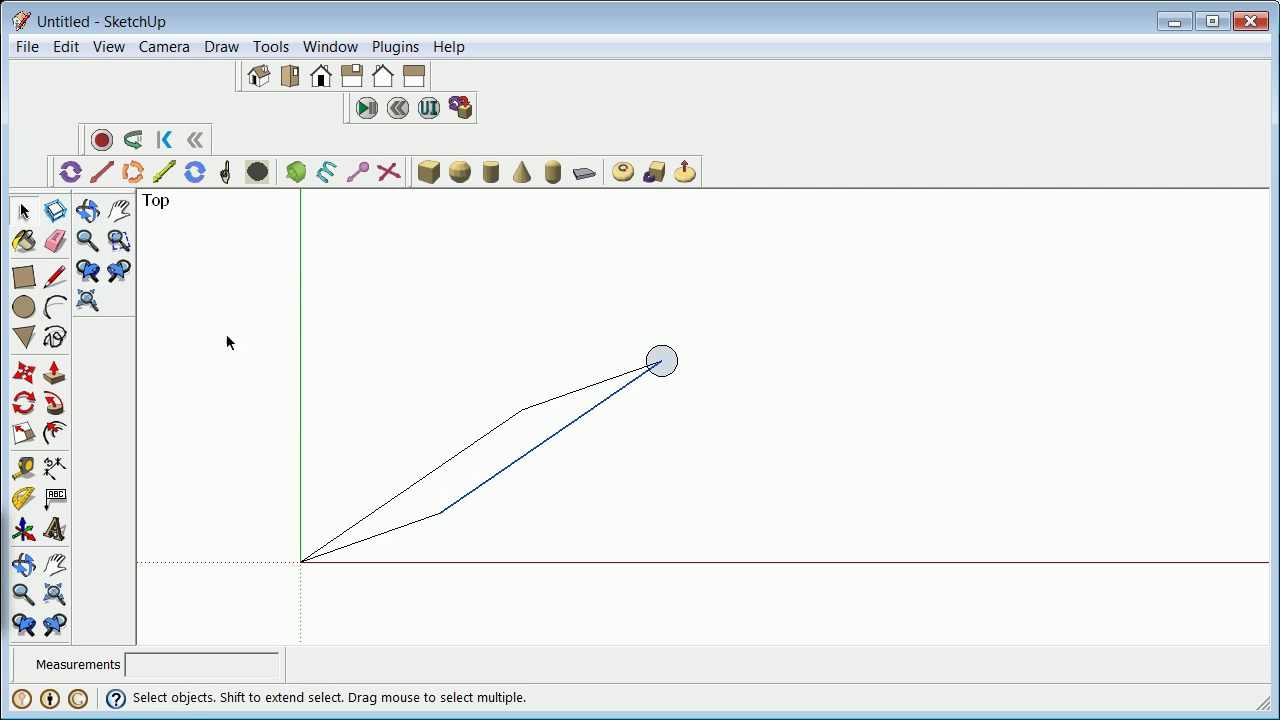
Place two screen text labels with the default wording "Enter text" below the parallelogram
click(55, 497)
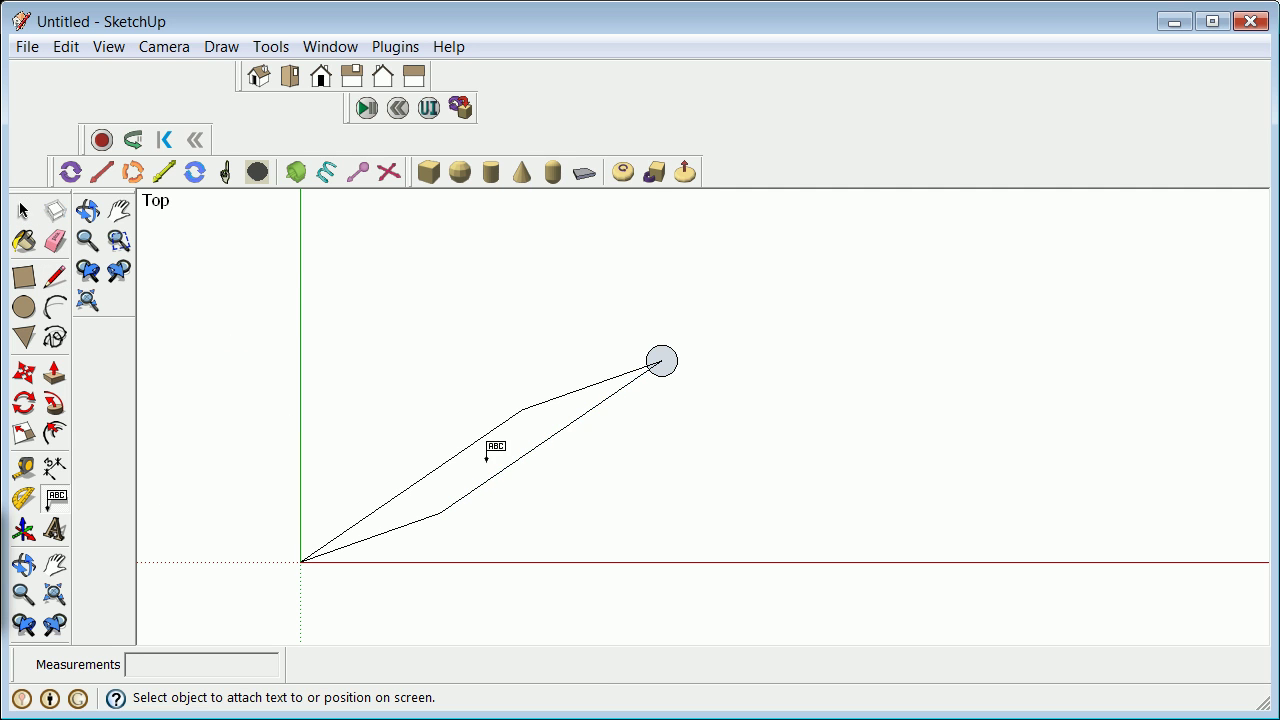
click(642, 480)
click(520, 445)
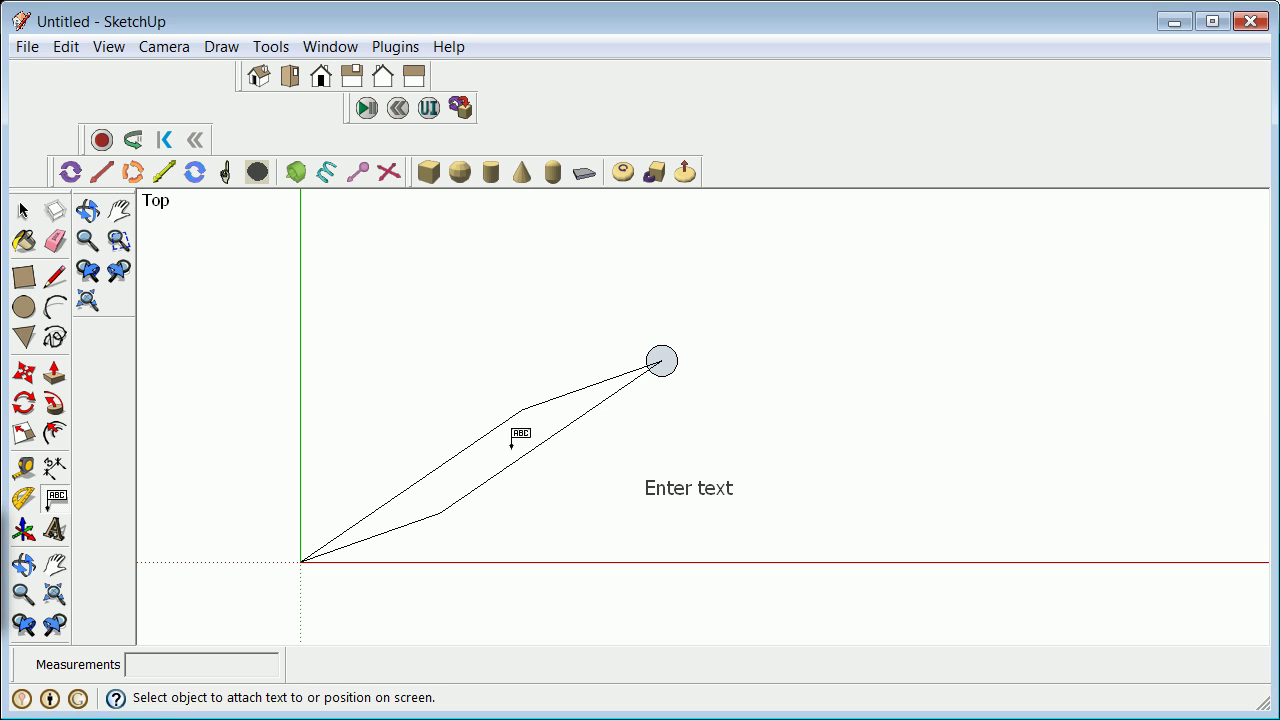
click(615, 460)
click(23, 210)
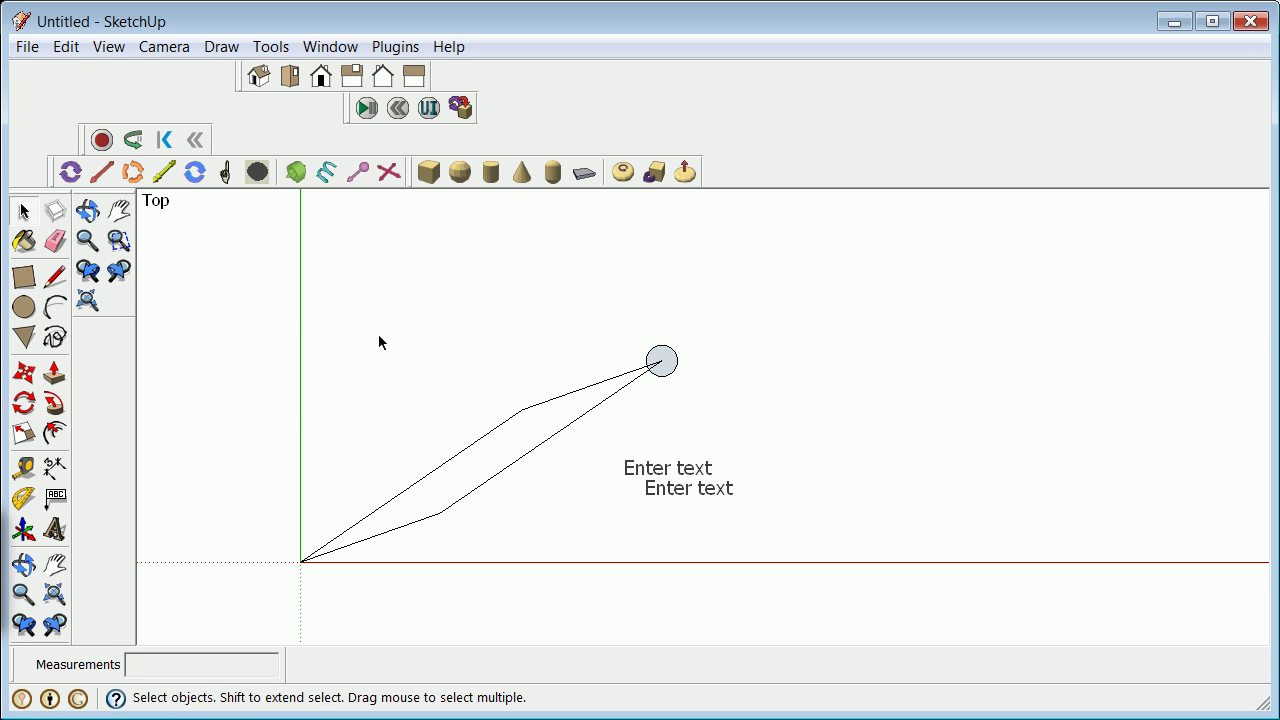
Select the copied line and examine the parallelogram from tilted 3D views
click(23, 565)
drag(520, 470, 611, 387)
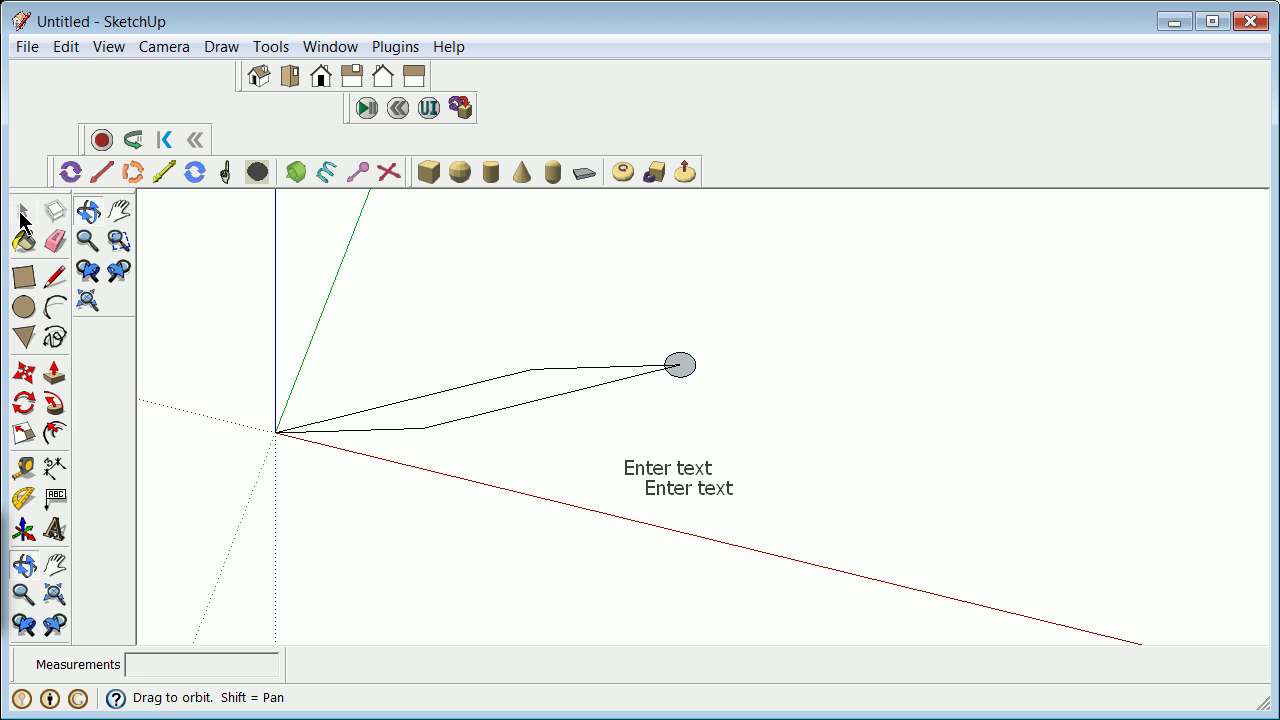
click(22, 213)
click(538, 403)
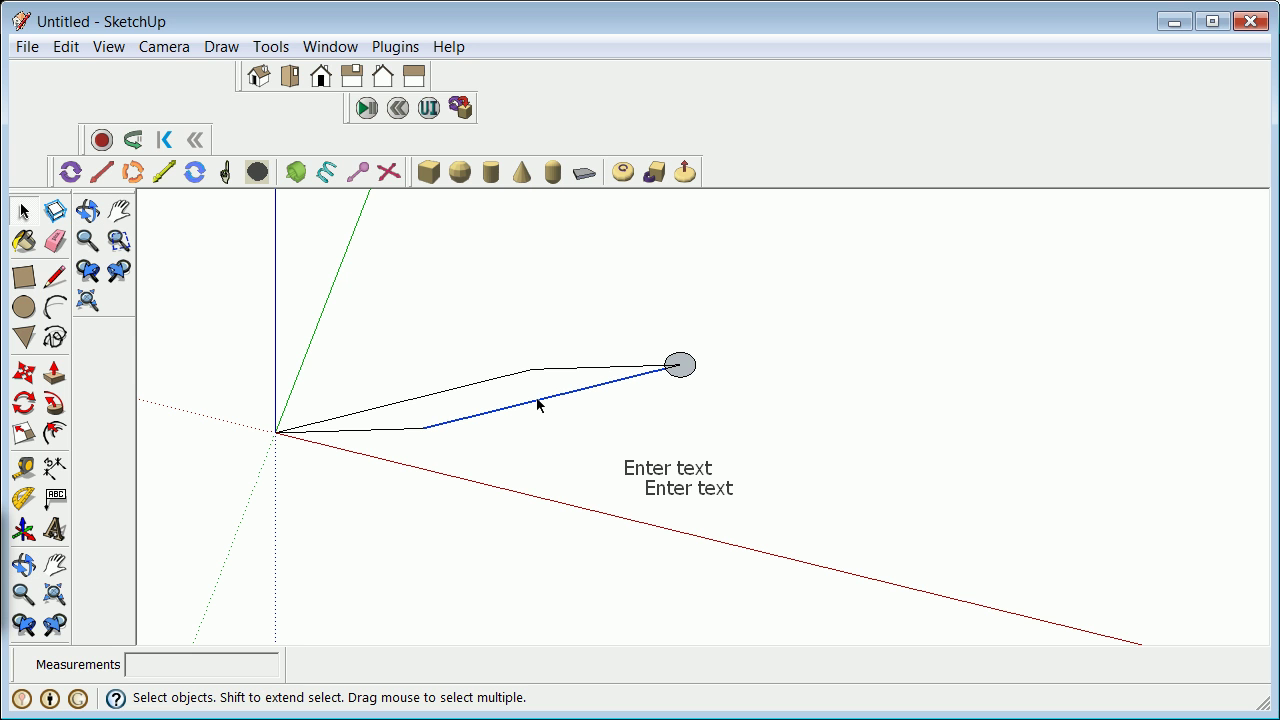
click(23, 565)
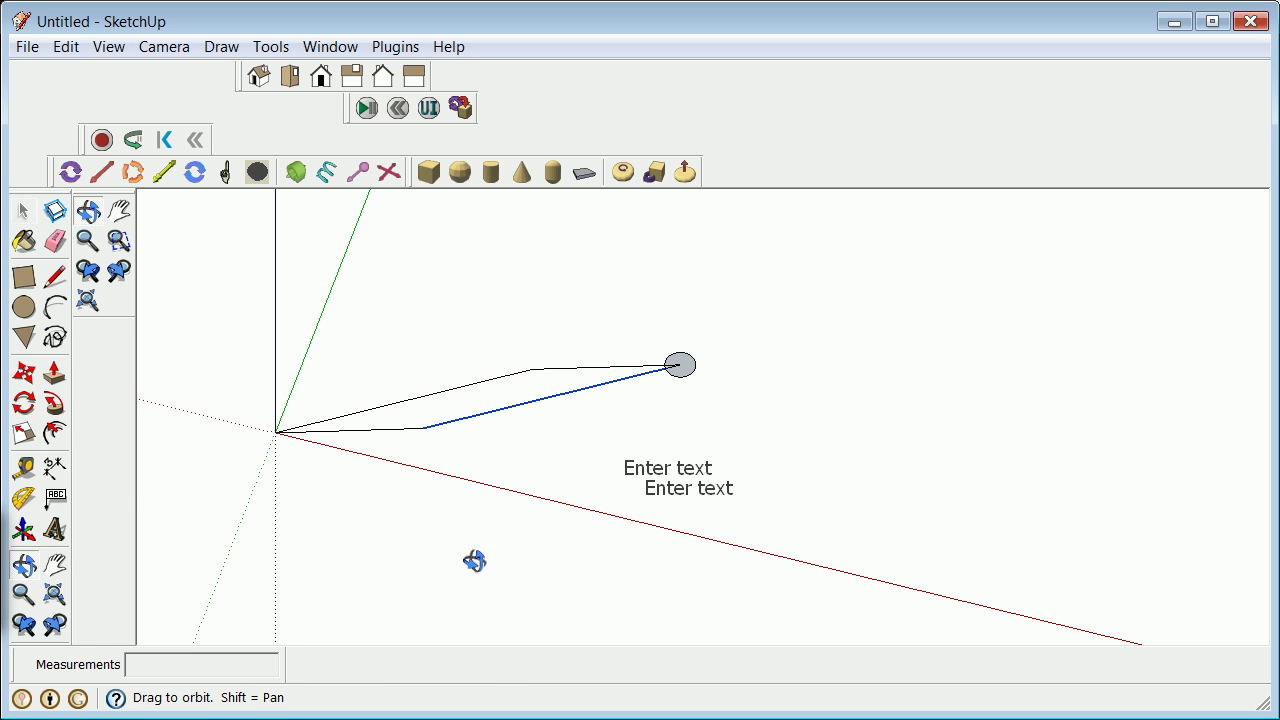
drag(474, 560, 611, 611)
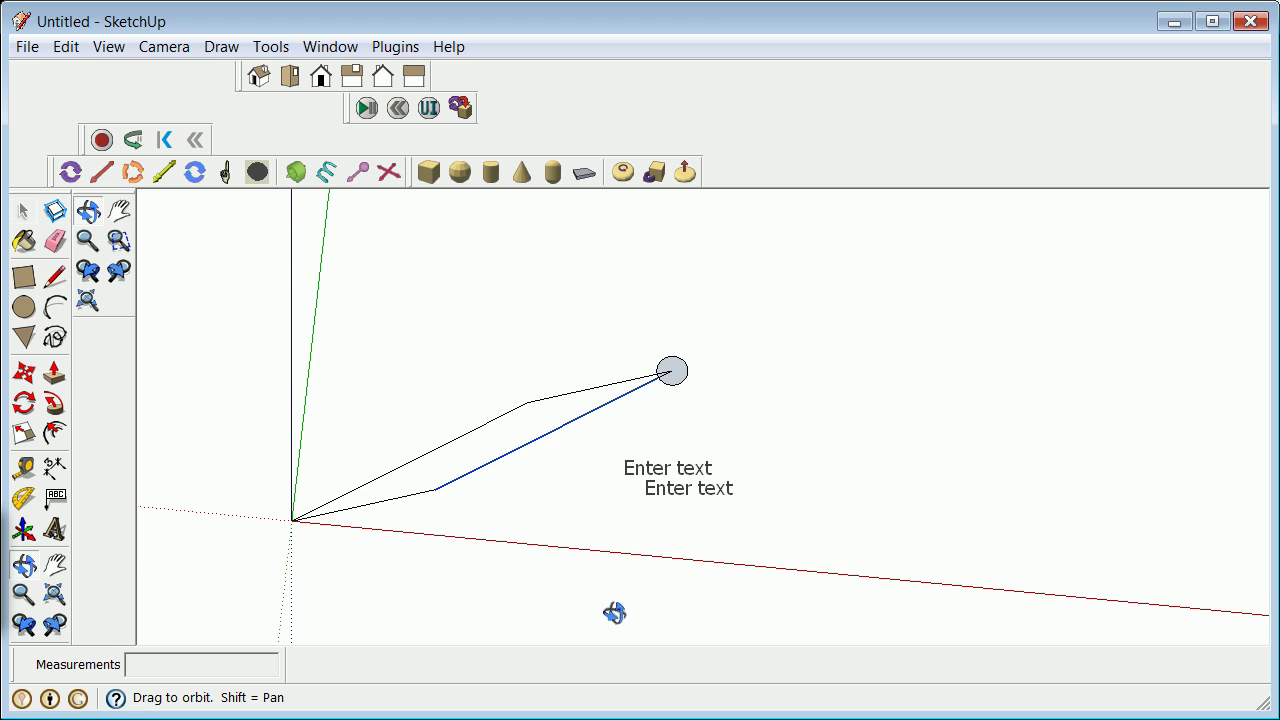